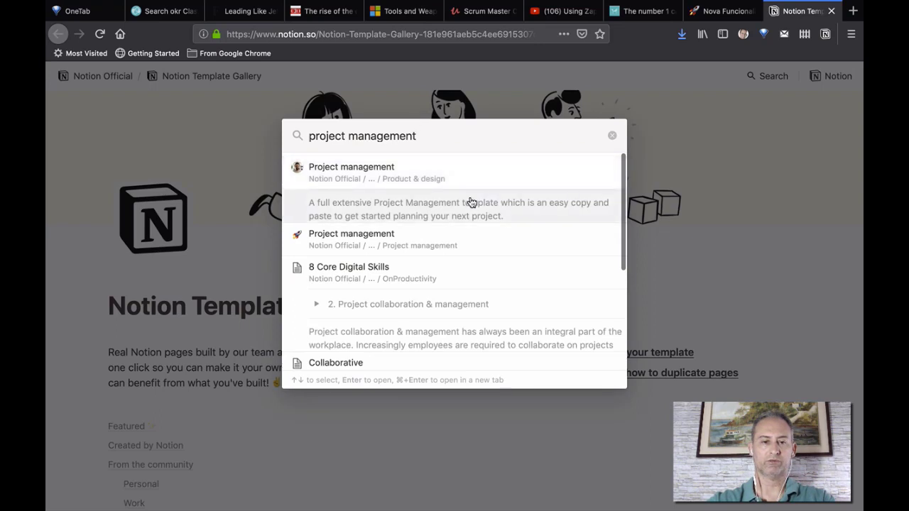
Open the Project management template page in Notion and scroll through it.
{"action": "left_click", "coordinate": [435, 179]}
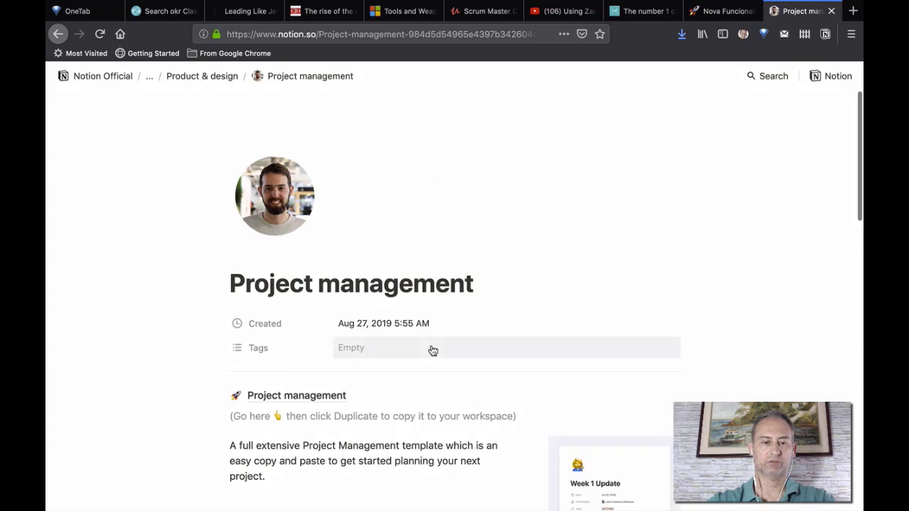
{"action": "scroll", "coordinate": [434, 351], "scroll_direction": "down", "scroll_amount": 5}
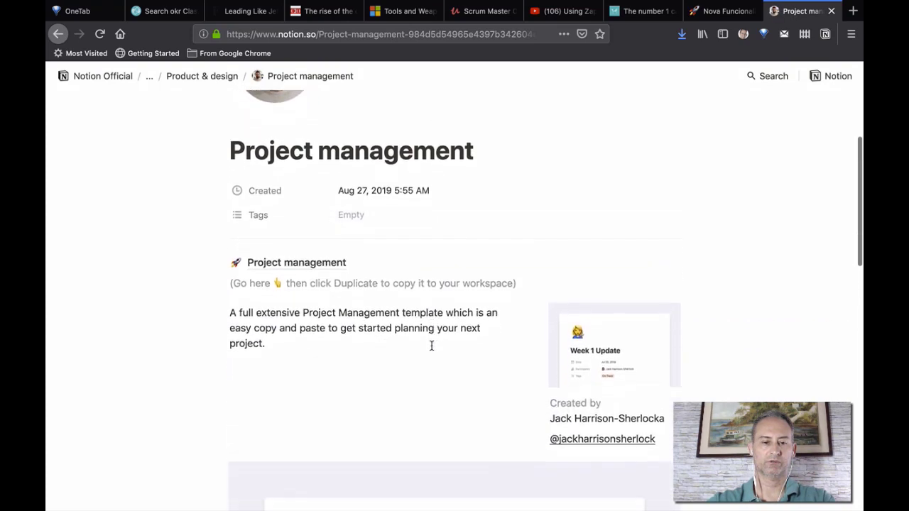
{"action": "scroll", "coordinate": [431, 346], "scroll_direction": "down", "scroll_amount": 15}
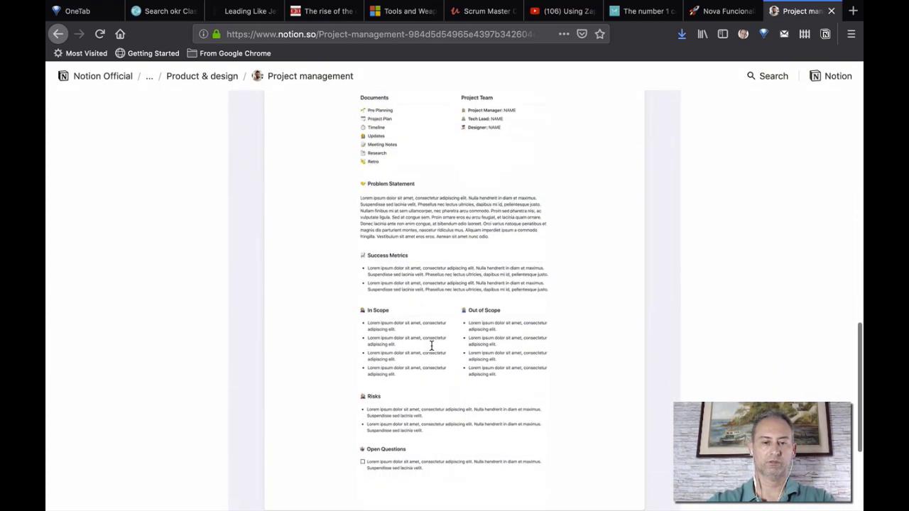
{"action": "scroll", "coordinate": [432, 346], "scroll_direction": "up", "scroll_amount": 20}
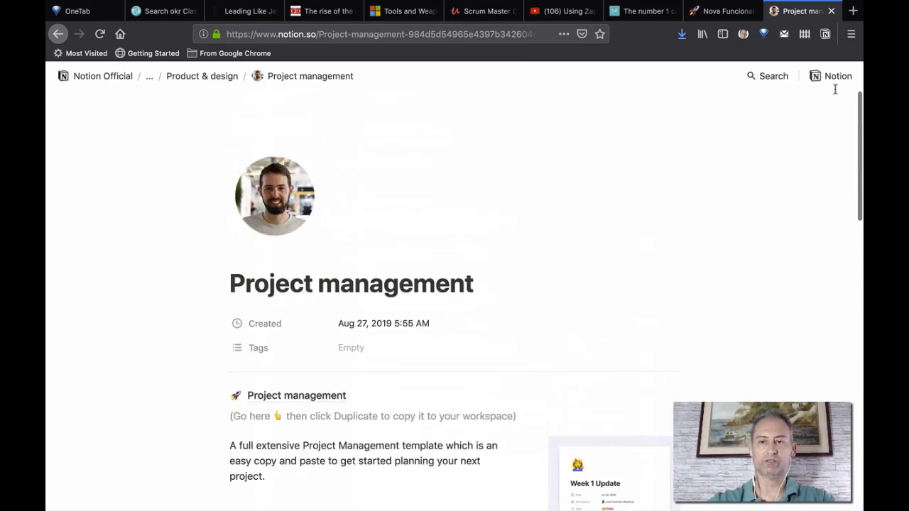
Bring back the project management search results and scroll through them.
{"action": "left_click", "coordinate": [763, 79]}
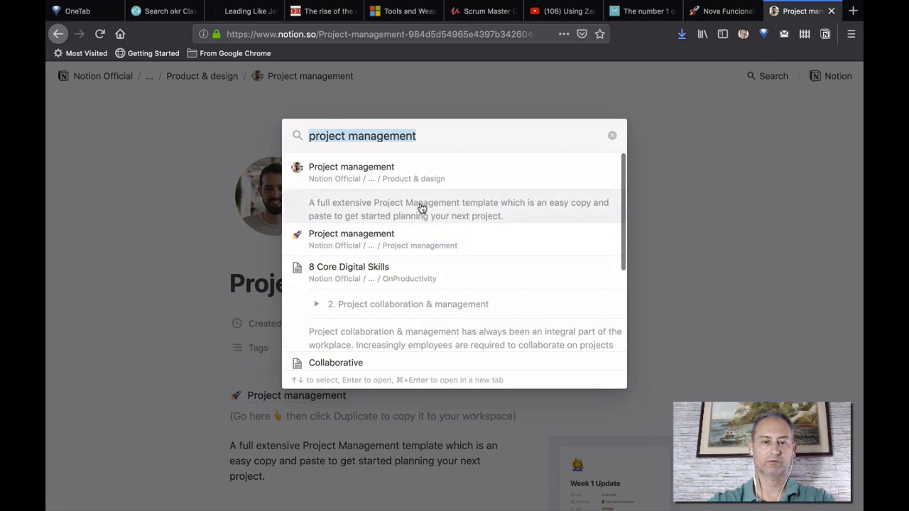
{"action": "scroll", "coordinate": [494, 276], "scroll_direction": "down", "scroll_amount": 3}
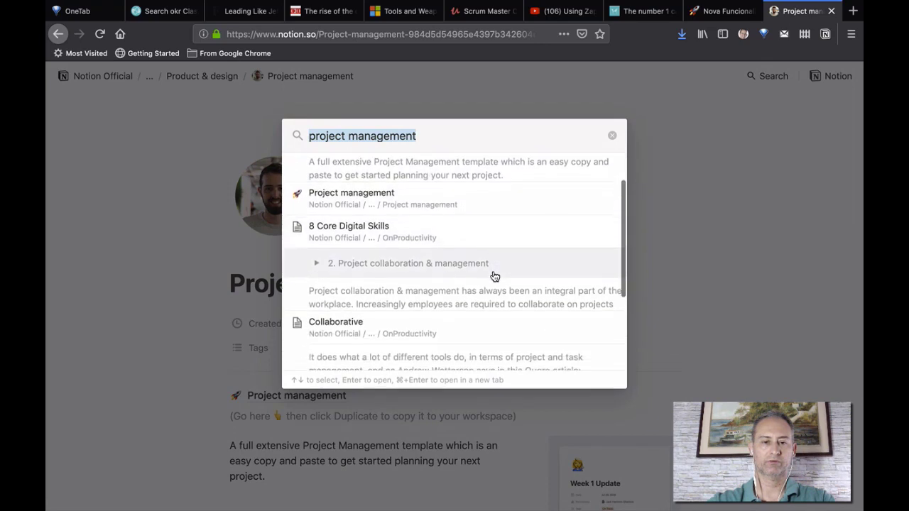
{"action": "scroll", "coordinate": [494, 277], "scroll_direction": "down", "scroll_amount": 2}
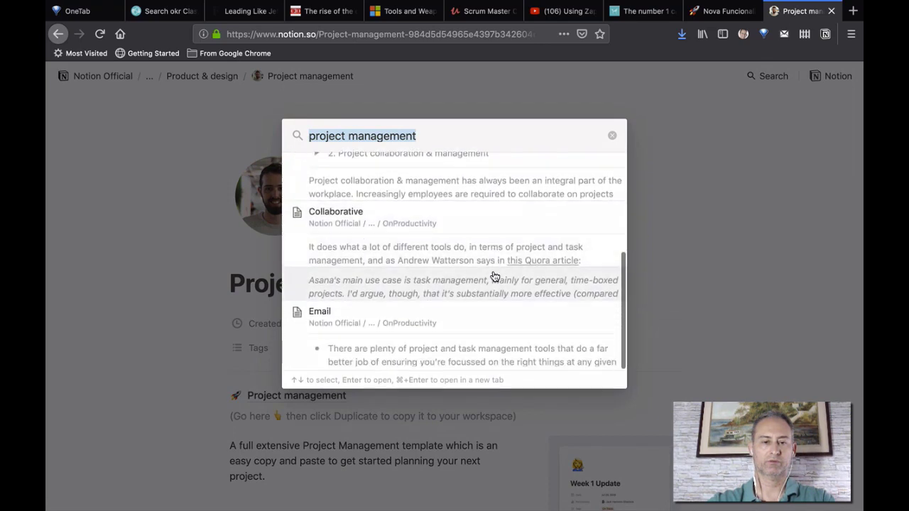
{"action": "scroll", "coordinate": [494, 276], "scroll_direction": "up", "scroll_amount": 3}
{"action": "scroll", "coordinate": [493, 276], "scroll_direction": "down", "scroll_amount": 1}
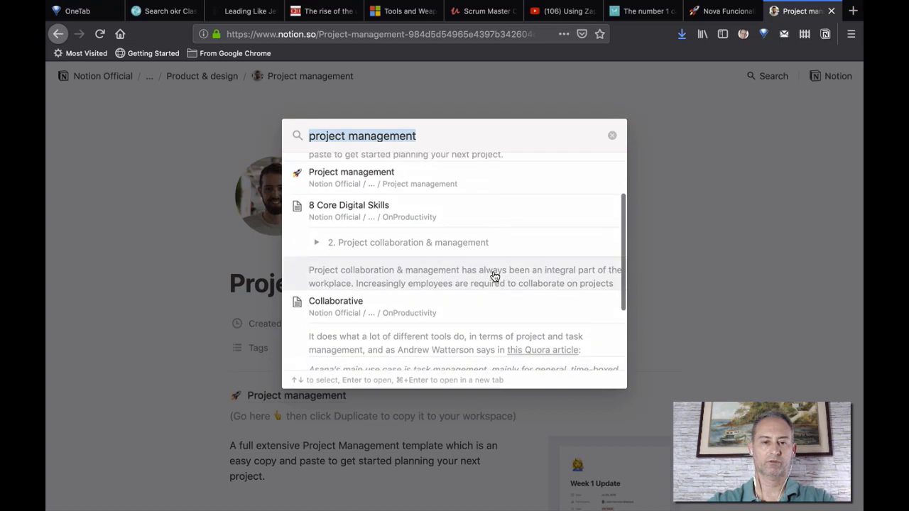
Browse the '2. Project collaboration & management' section of 8 Core Digital Skills, expanding then collapsing it.
{"action": "left_click", "coordinate": [344, 243]}
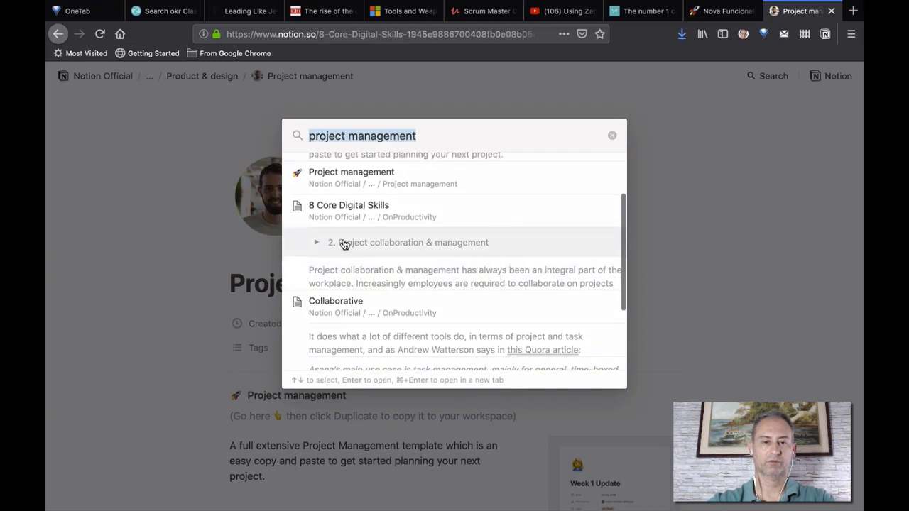
{"action": "scroll", "coordinate": [422, 311], "scroll_direction": "down", "scroll_amount": 1}
{"action": "scroll", "coordinate": [422, 310], "scroll_direction": "down", "scroll_amount": 5}
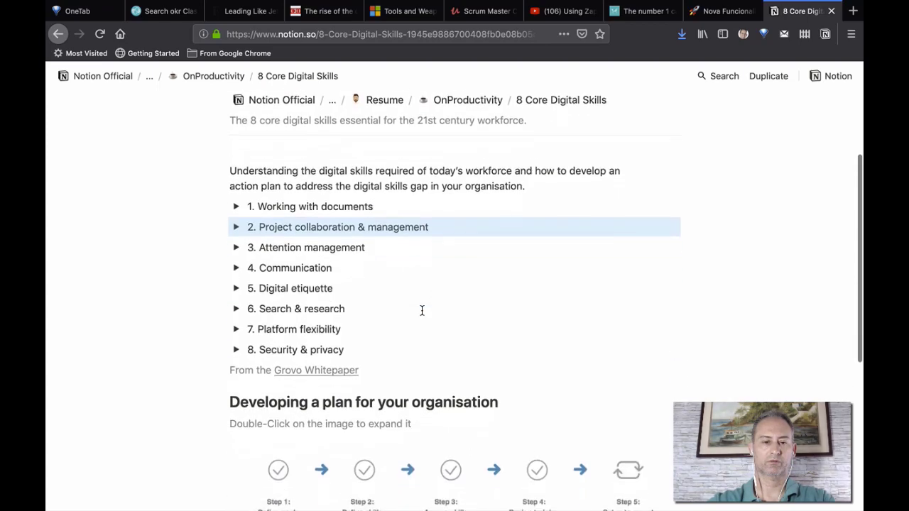
{"action": "scroll", "coordinate": [422, 311], "scroll_direction": "up", "scroll_amount": 3}
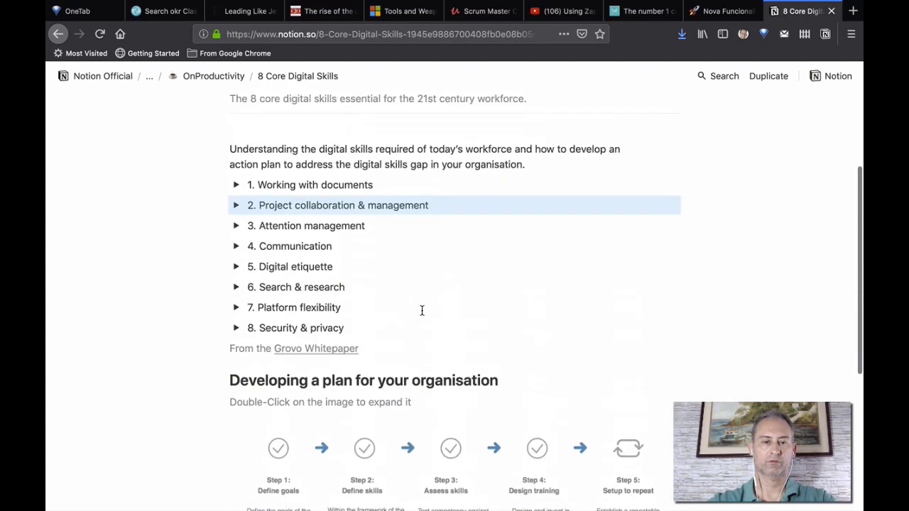
{"action": "left_click", "coordinate": [237, 226]}
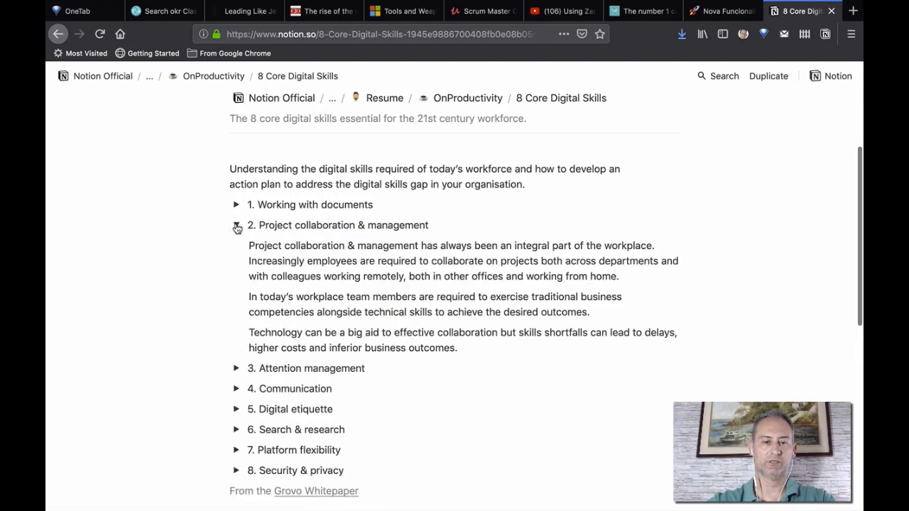
{"action": "scroll", "coordinate": [326, 265], "scroll_direction": "up", "scroll_amount": 2}
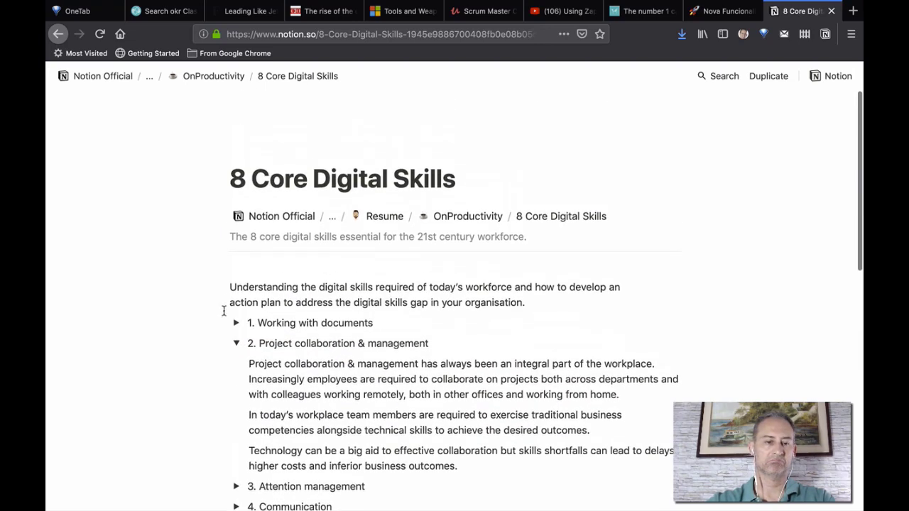
{"action": "left_click", "coordinate": [237, 343]}
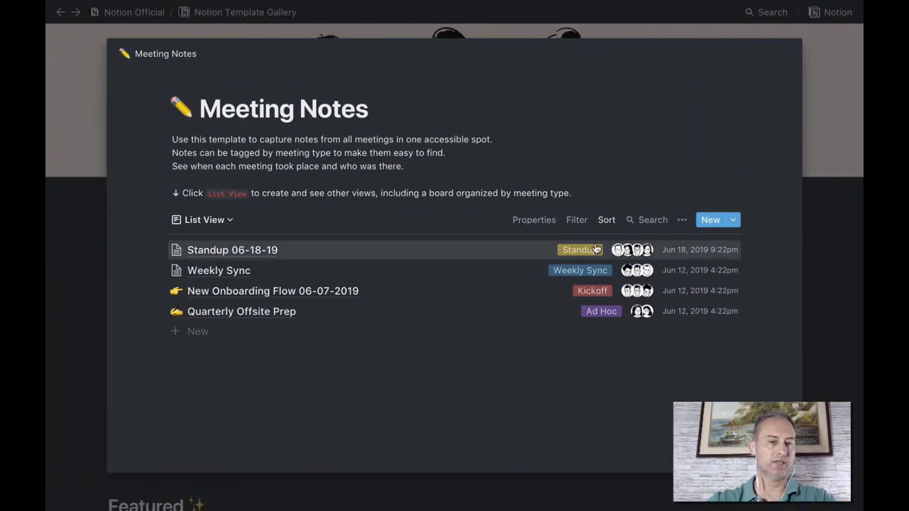
Close the Meeting Notes preview and return to the previous page.
{"action": "left_click", "coordinate": [832, 274]}
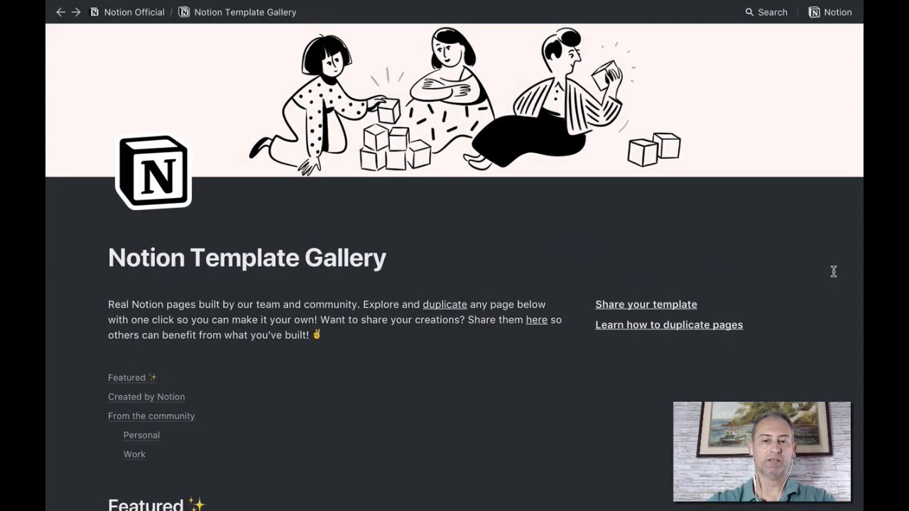
{"action": "left_click", "coordinate": [60, 12]}
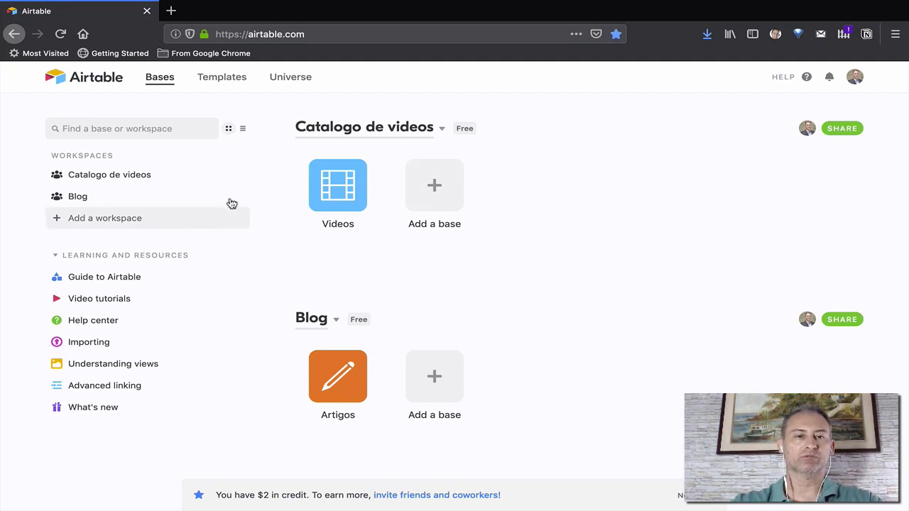
Browse Airtable's template gallery filtered to the Project Management category.
{"action": "left_click", "coordinate": [222, 80]}
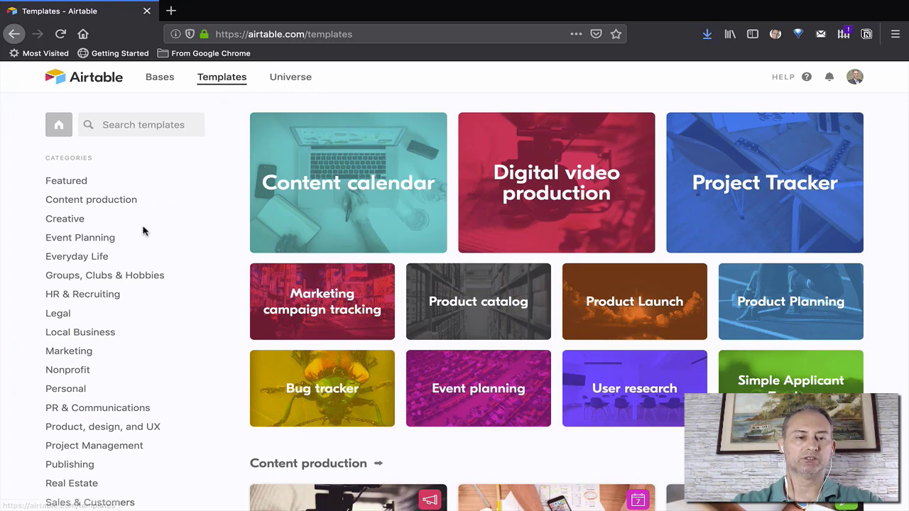
{"action": "scroll", "coordinate": [142, 231], "scroll_direction": "down", "scroll_amount": 2}
{"action": "scroll", "coordinate": [142, 232], "scroll_direction": "down", "scroll_amount": 1}
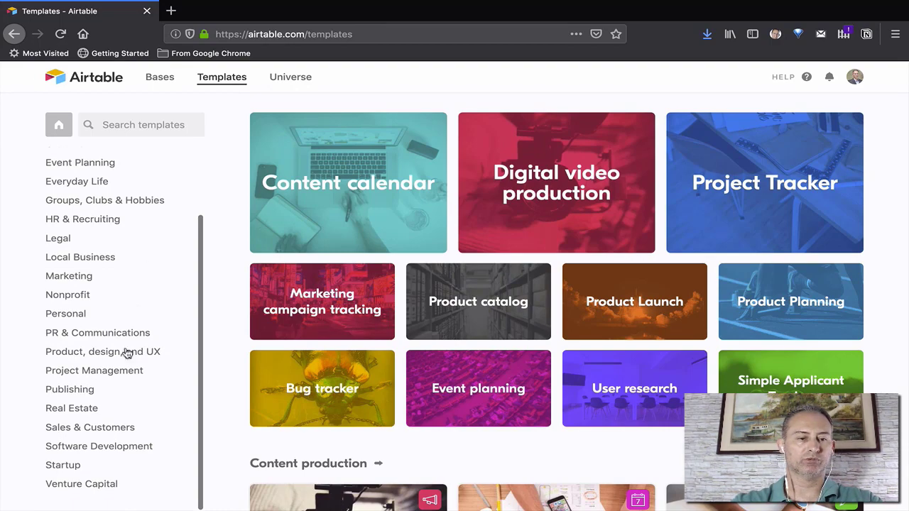
{"action": "left_click", "coordinate": [121, 371]}
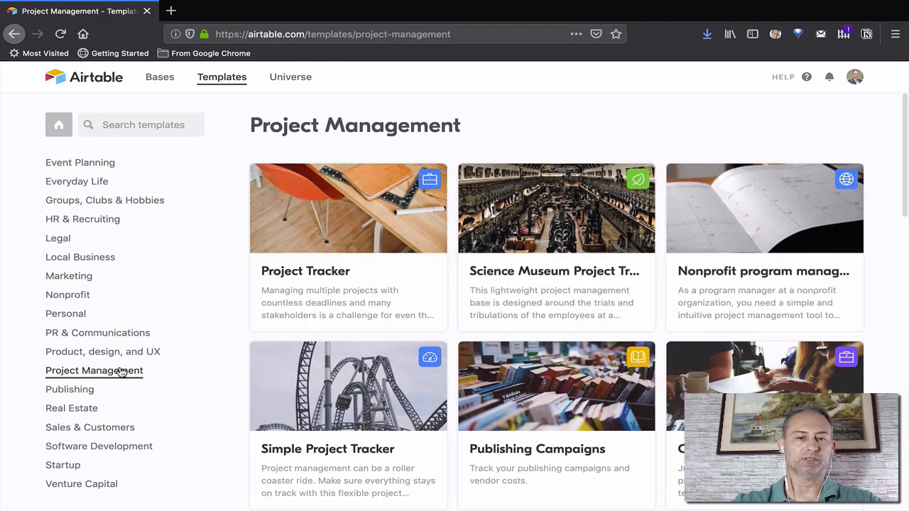
{"action": "scroll", "coordinate": [662, 306], "scroll_direction": "down", "scroll_amount": 3}
{"action": "scroll", "coordinate": [662, 309], "scroll_direction": "down", "scroll_amount": 1}
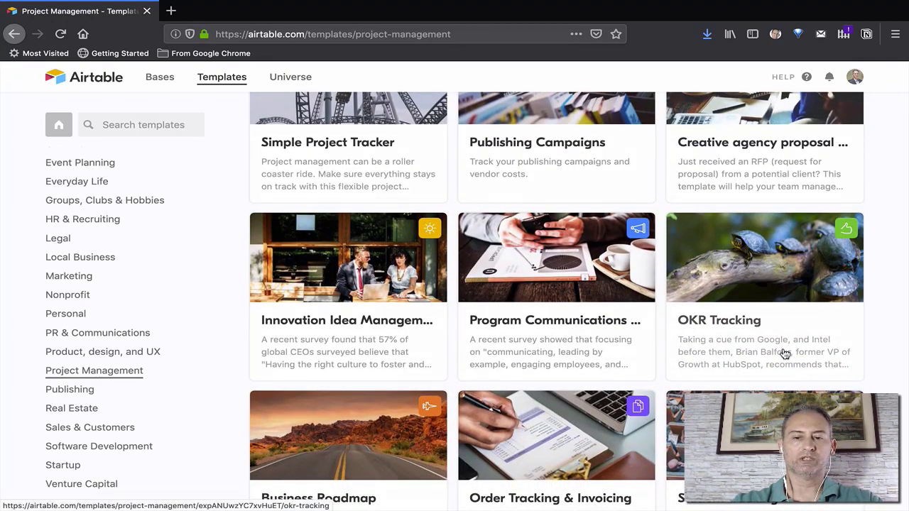
{"action": "scroll", "coordinate": [786, 353], "scroll_direction": "down", "scroll_amount": 2}
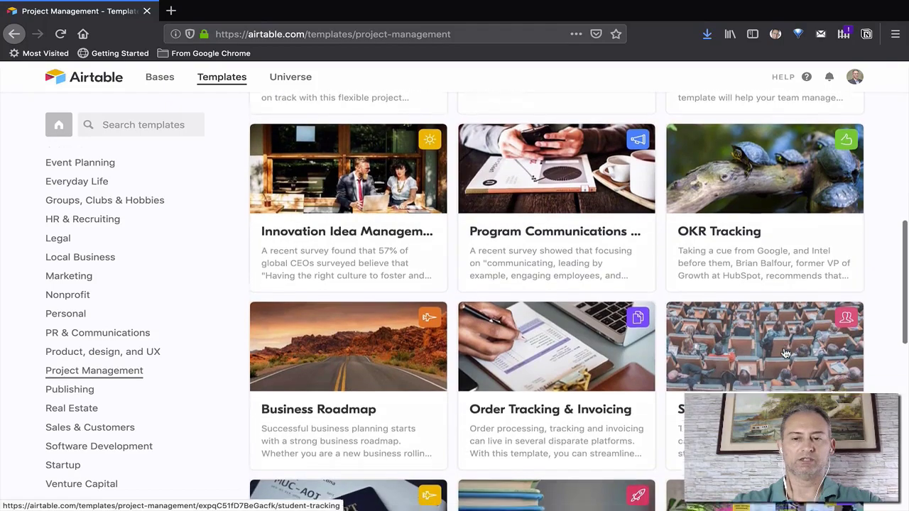
{"action": "scroll", "coordinate": [786, 353], "scroll_direction": "up", "scroll_amount": 6}
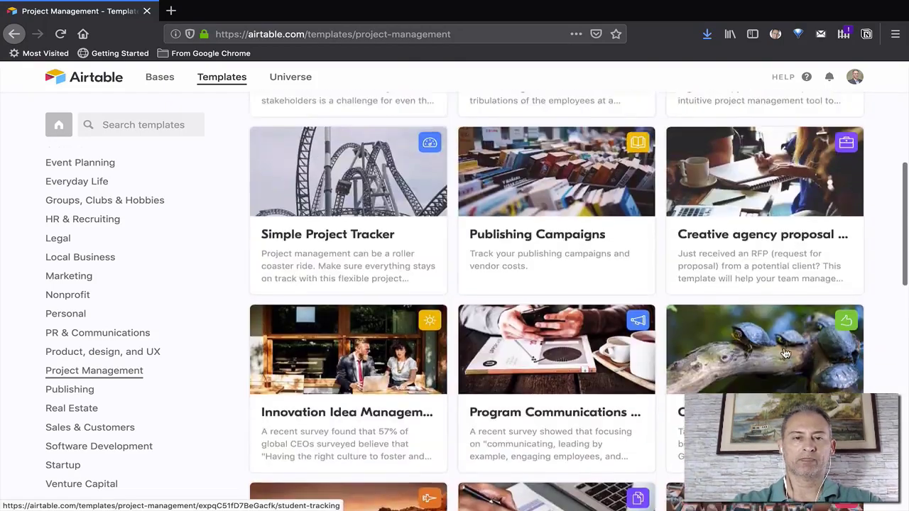
Review the Project Tracker template and its Design projects preview views, then return to the list.
{"action": "left_click", "coordinate": [293, 276]}
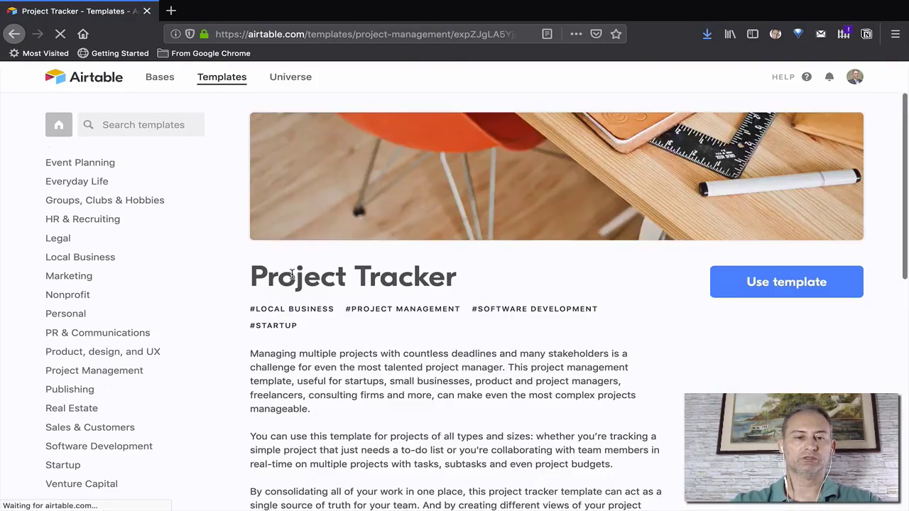
{"action": "scroll", "coordinate": [406, 307], "scroll_direction": "down", "scroll_amount": 3}
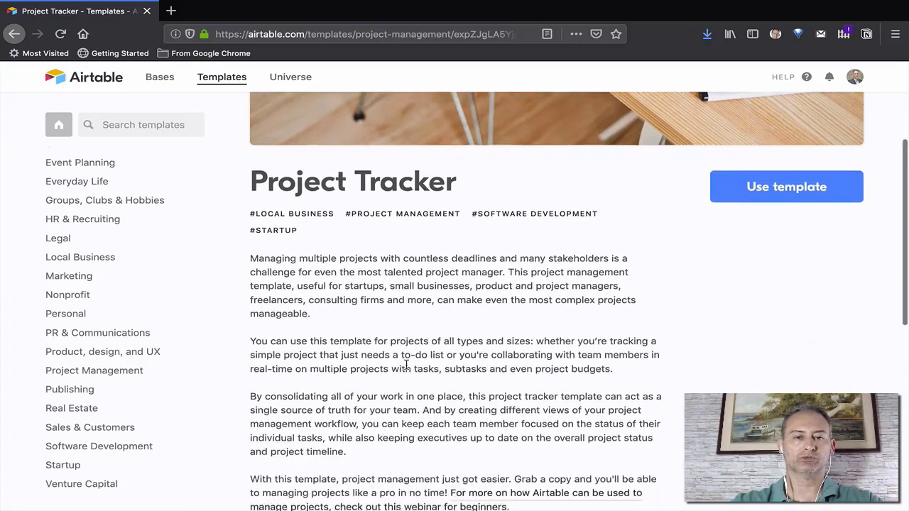
{"action": "scroll", "coordinate": [406, 365], "scroll_direction": "down", "scroll_amount": 3}
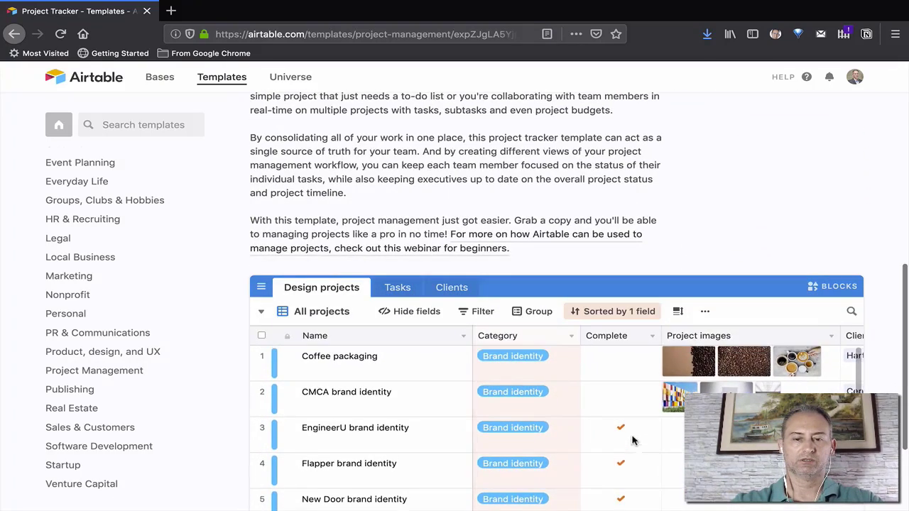
{"action": "scroll", "coordinate": [622, 176], "scroll_direction": "down", "scroll_amount": 2}
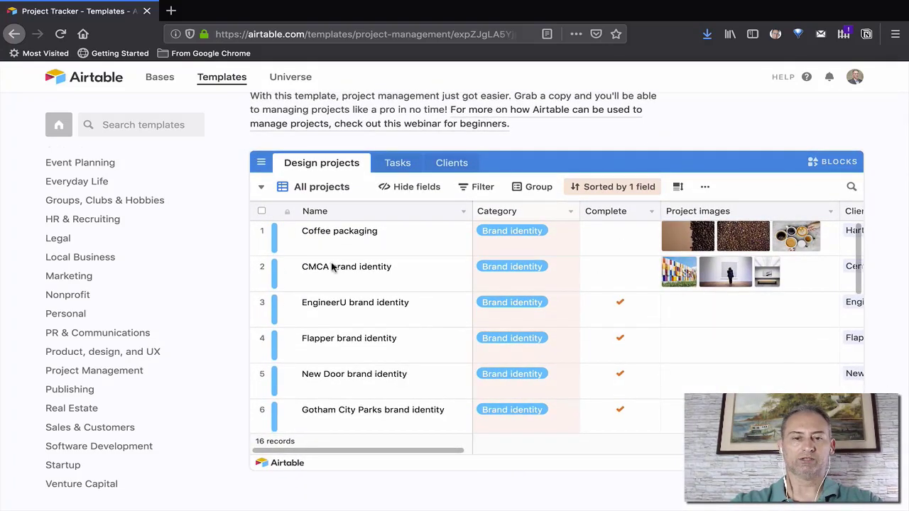
{"action": "left_click", "coordinate": [262, 189]}
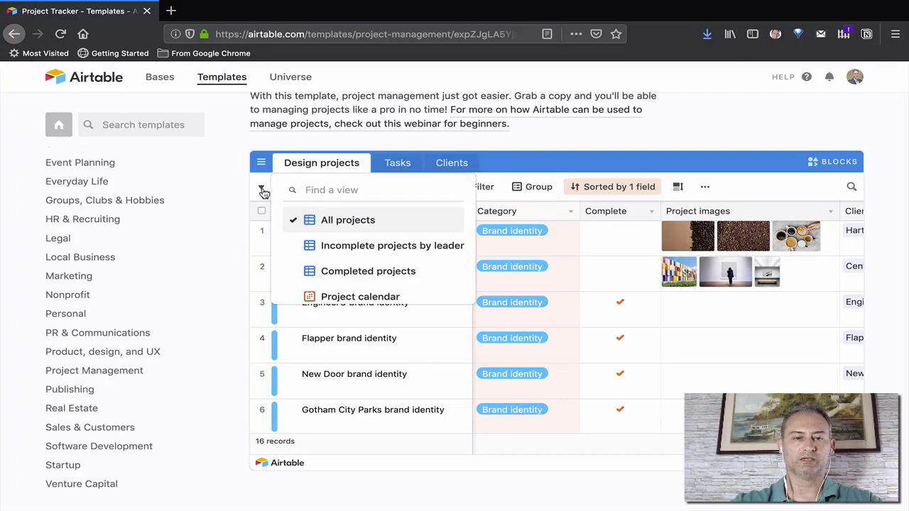
{"action": "left_click", "coordinate": [262, 189]}
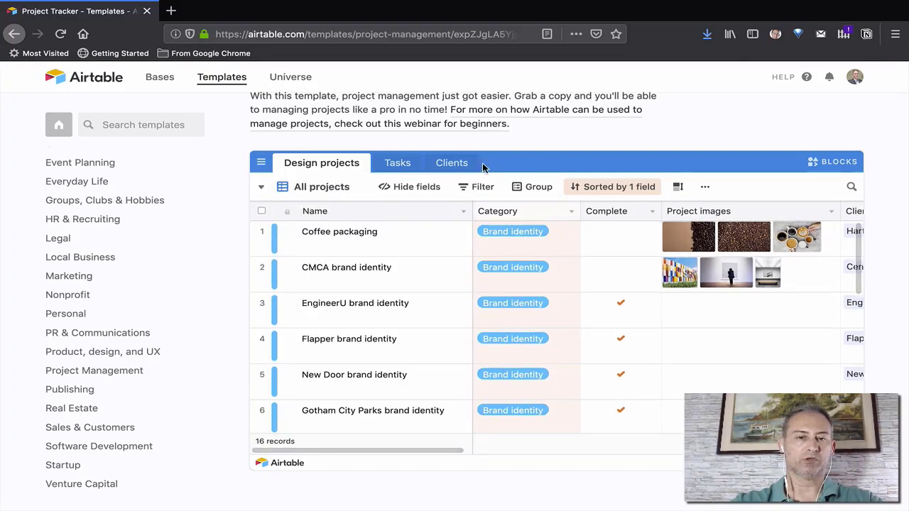
{"action": "scroll", "coordinate": [462, 178], "scroll_direction": "up", "scroll_amount": 10}
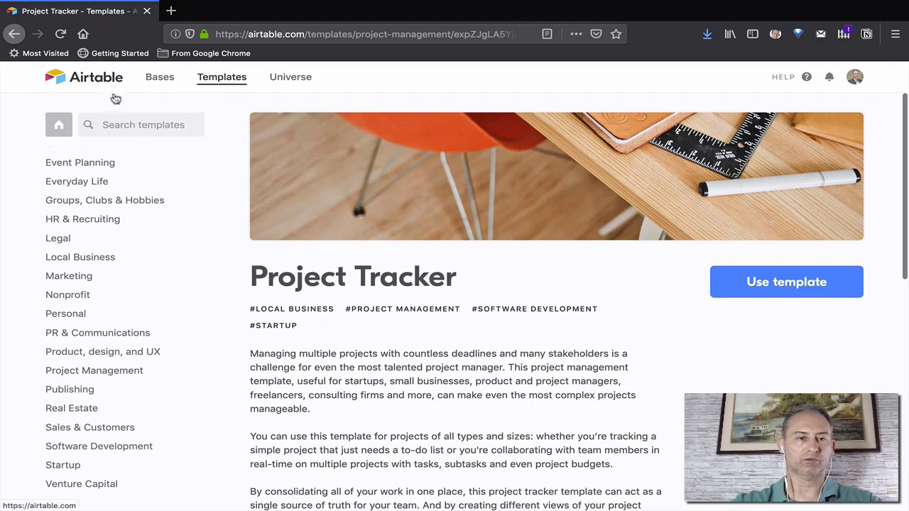
{"action": "left_click", "coordinate": [14, 34]}
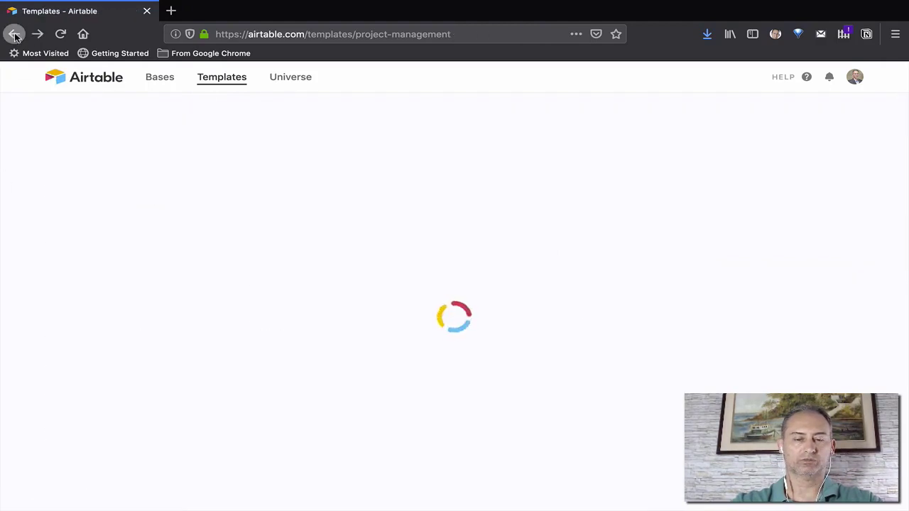
Open the Simple Project Tracker template and switch its Projects preview to the Planning Phase view.
{"action": "scroll", "coordinate": [391, 348], "scroll_direction": "down", "scroll_amount": 3}
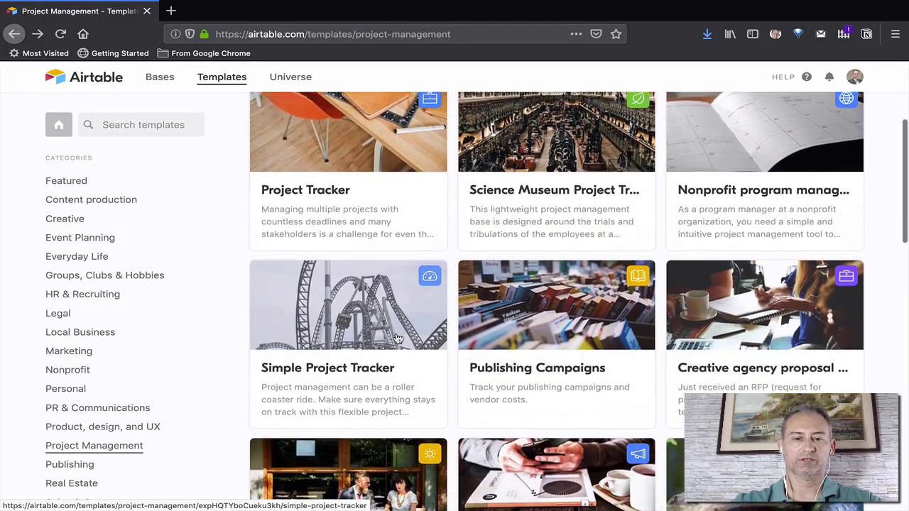
{"action": "left_click", "coordinate": [353, 358]}
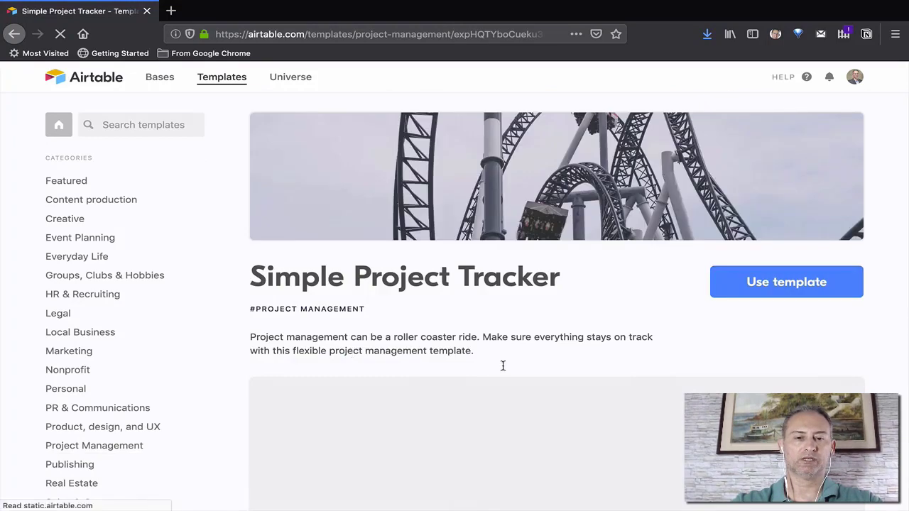
{"action": "scroll", "coordinate": [504, 370], "scroll_direction": "down", "scroll_amount": 3}
{"action": "scroll", "coordinate": [504, 369], "scroll_direction": "down", "scroll_amount": 3}
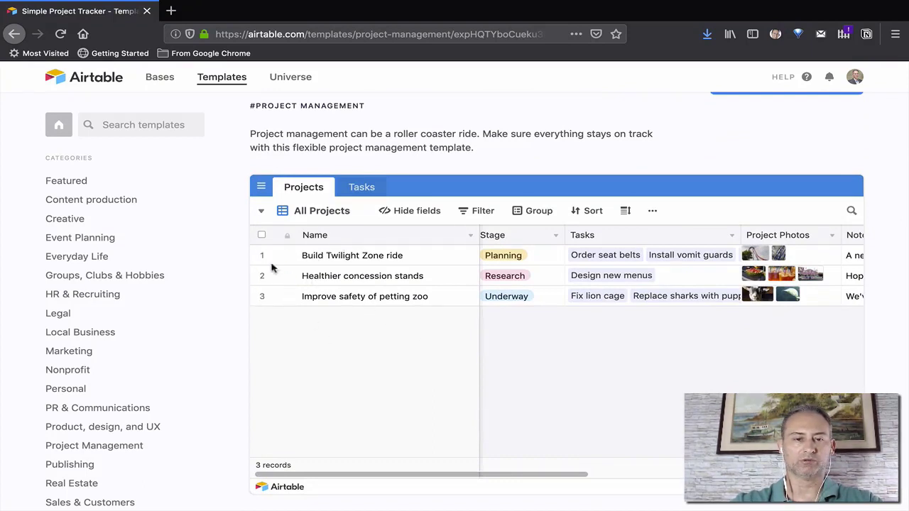
{"action": "left_click", "coordinate": [262, 213]}
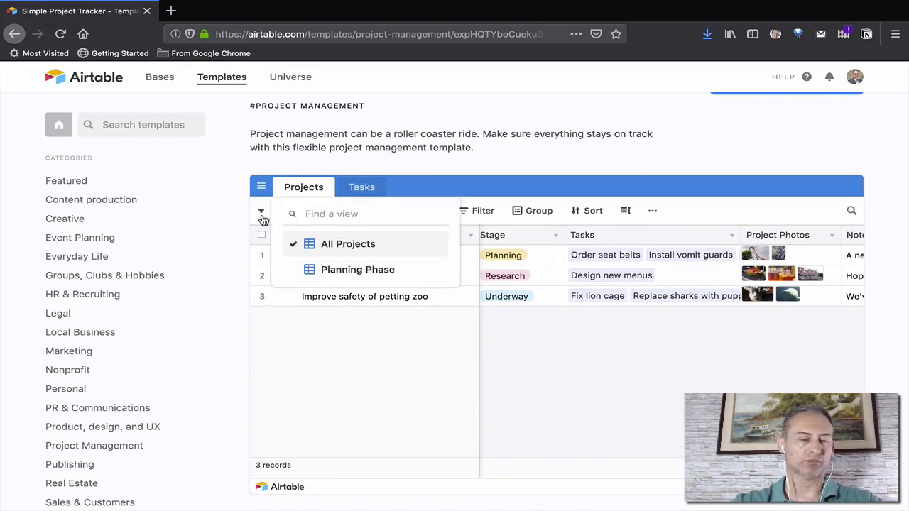
{"action": "left_click", "coordinate": [379, 269]}
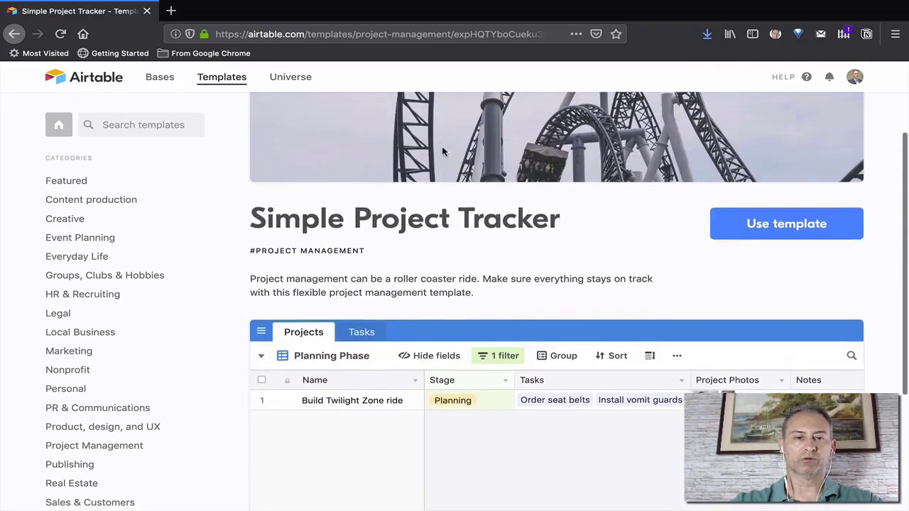
{"action": "scroll", "coordinate": [565, 224], "scroll_direction": "up", "scroll_amount": 5}
Add the Simple Project Tracker template as a new base in the Catalogo de videos workspace.
{"action": "left_click", "coordinate": [805, 286]}
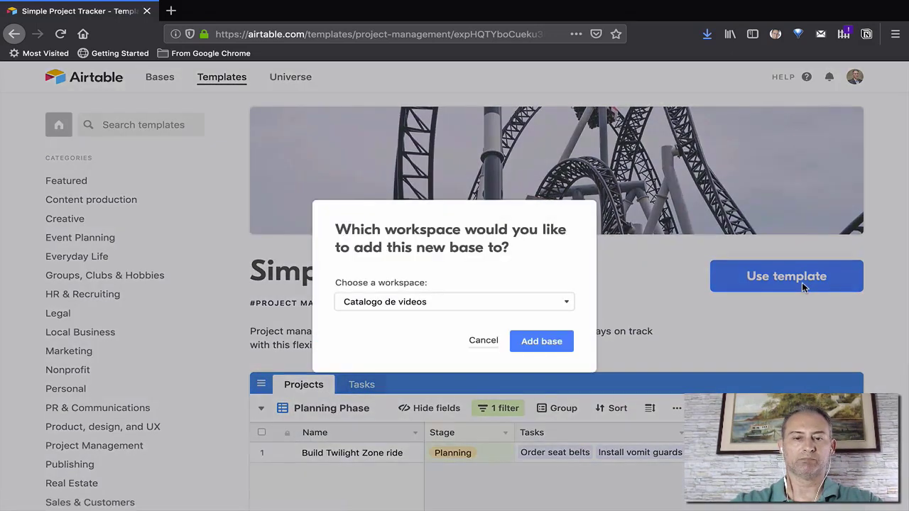
{"action": "left_click", "coordinate": [558, 309]}
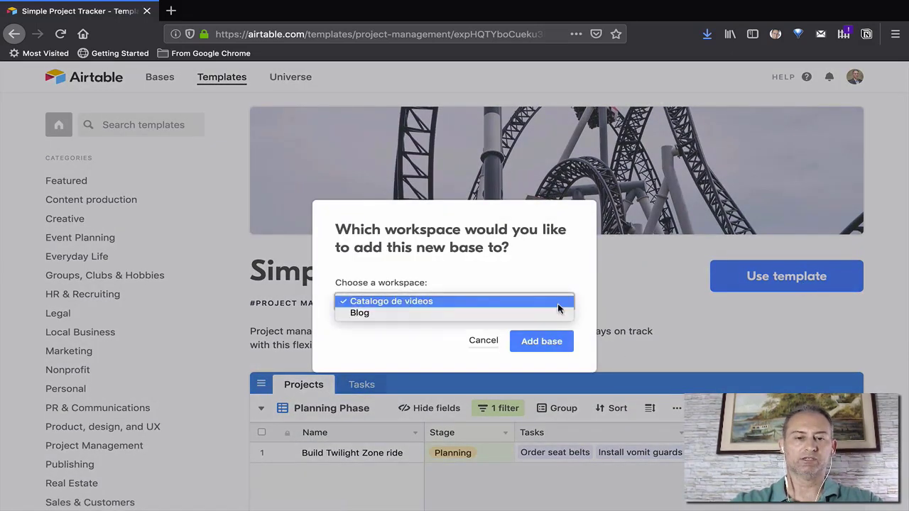
{"action": "left_click", "coordinate": [461, 302]}
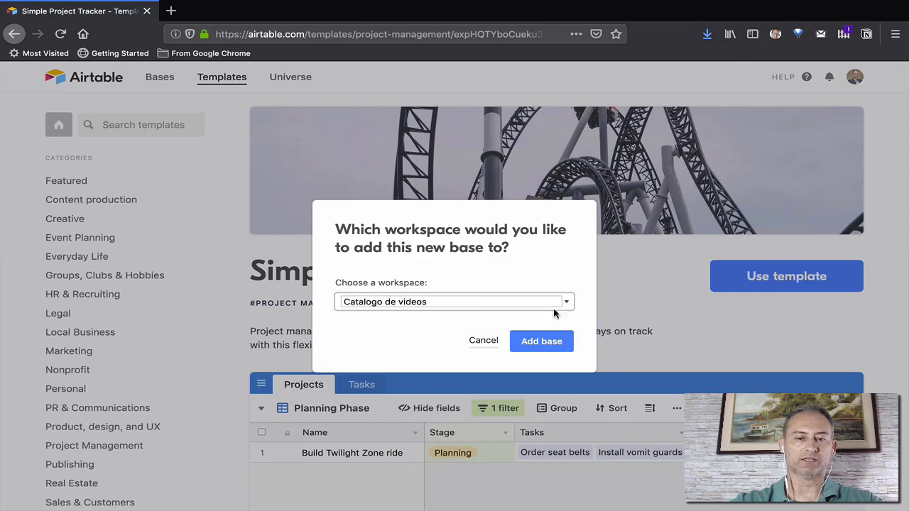
{"action": "left_click", "coordinate": [562, 344]}
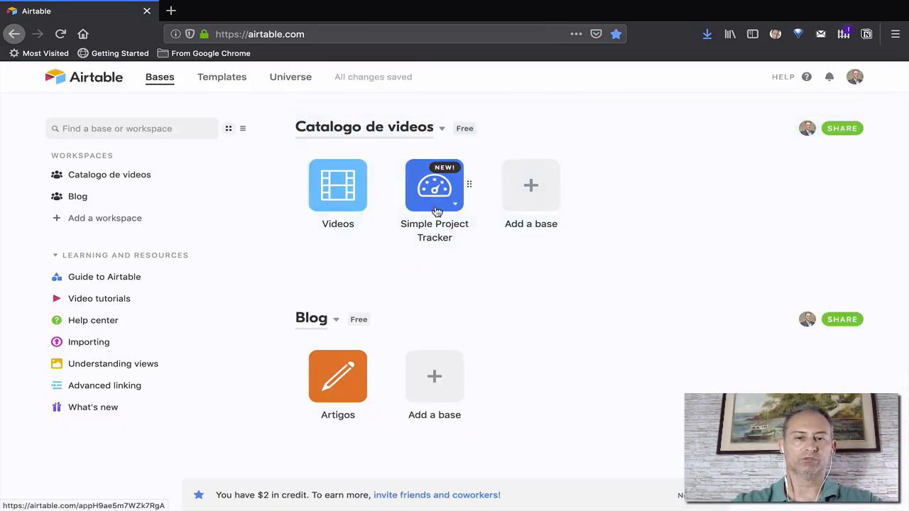
Start renaming the new base to 'Próximos videos'.
{"action": "left_click", "coordinate": [455, 205]}
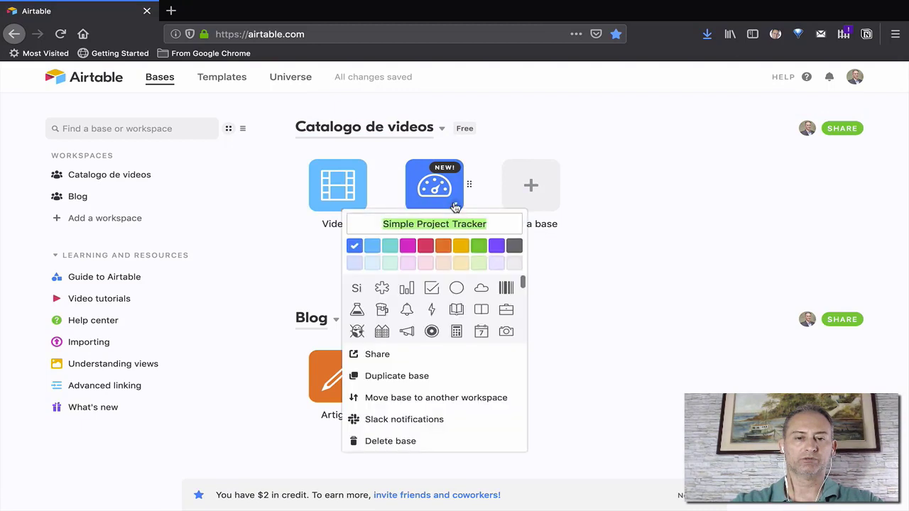
{"action": "double_click", "coordinate": [493, 219]}
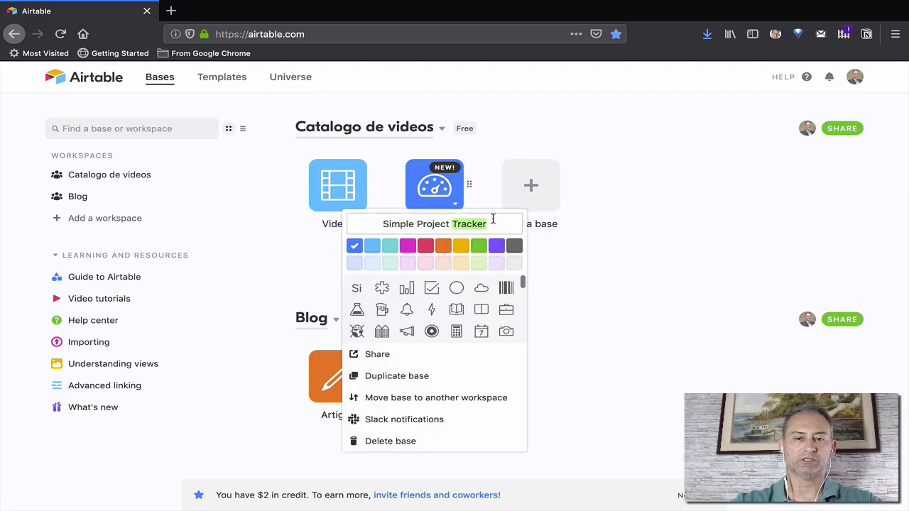
{"action": "triple_click", "coordinate": [493, 219]}
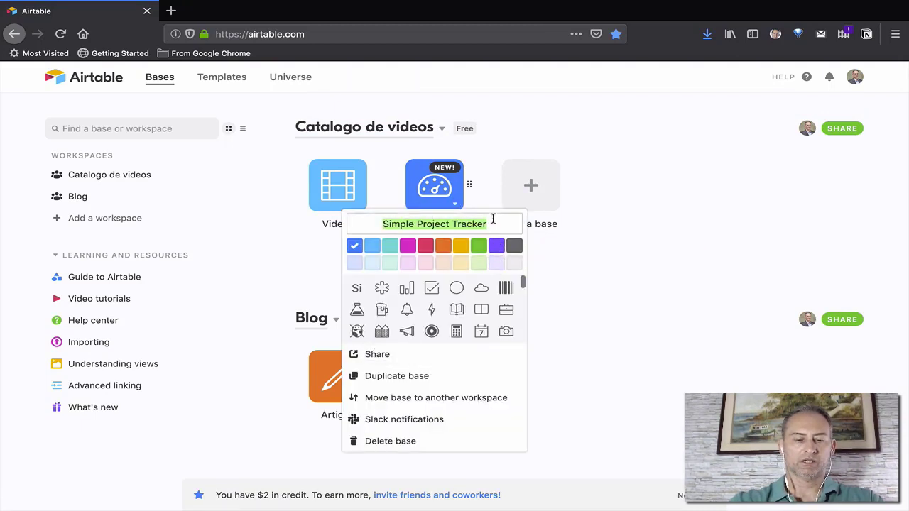
{"action": "type", "text": "P"}
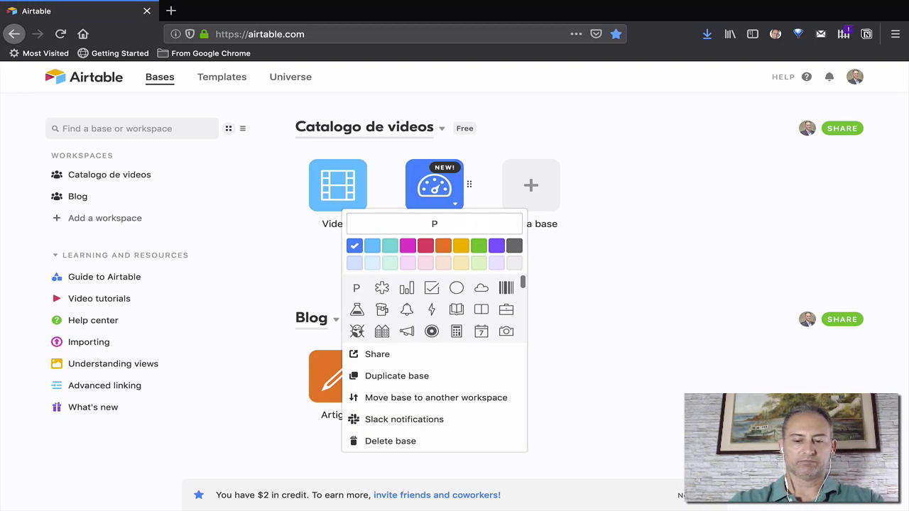
{"action": "type", "text": "róximos"}
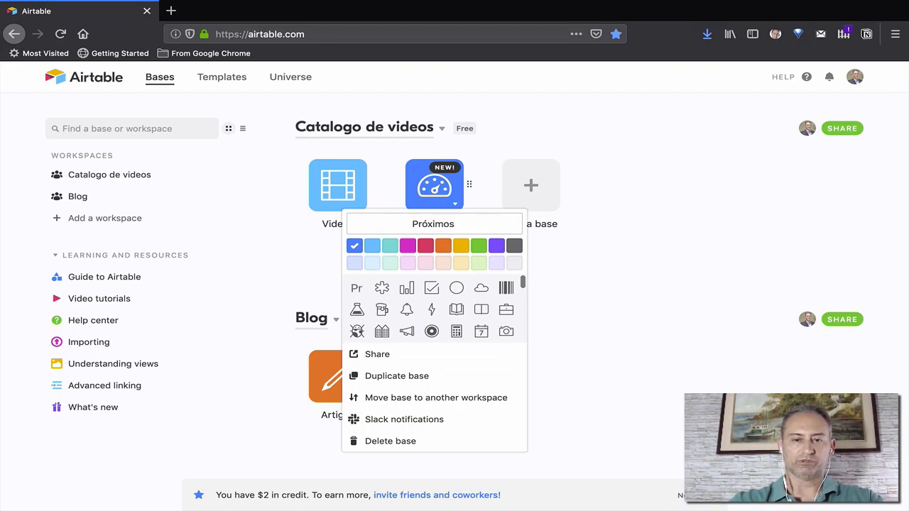
{"action": "type", "text": " videos"}
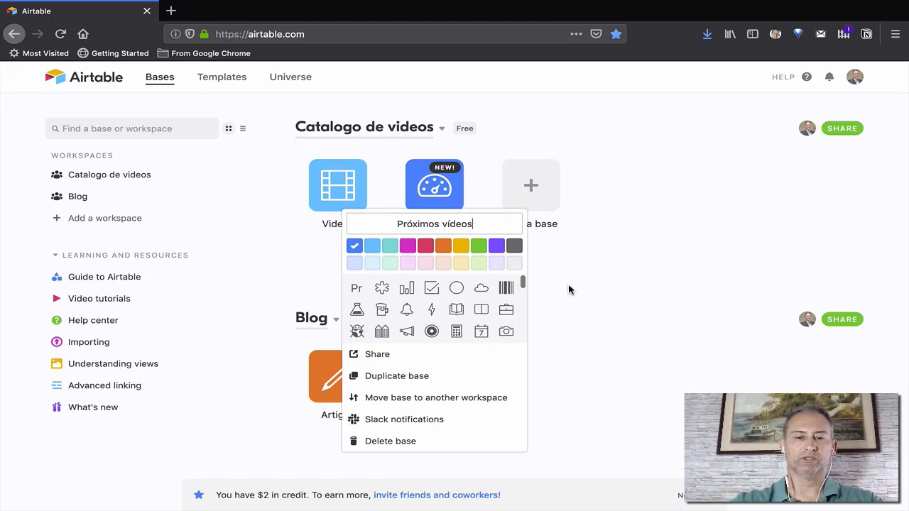
Save the name Próximos vídeos, open the base, and close its description.
{"action": "key", "text": "Return"}
{"action": "left_click", "coordinate": [438, 207]}
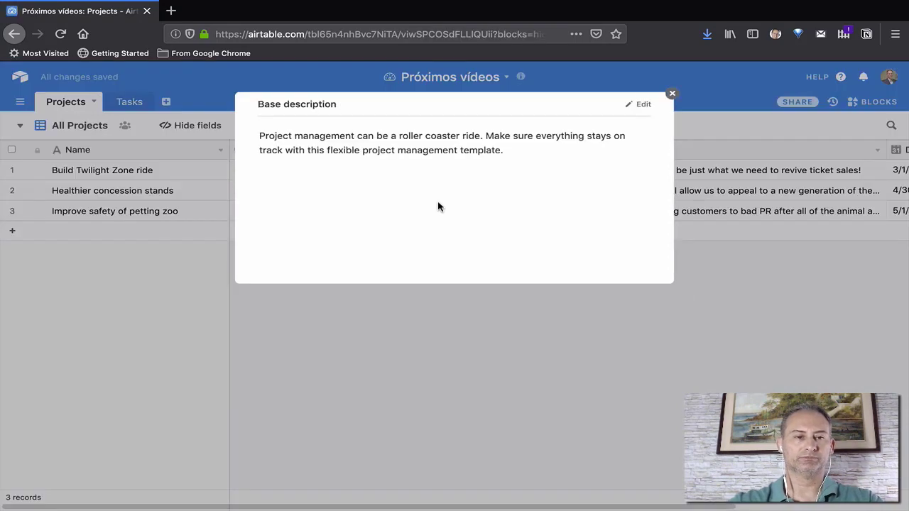
{"action": "left_click", "coordinate": [672, 93]}
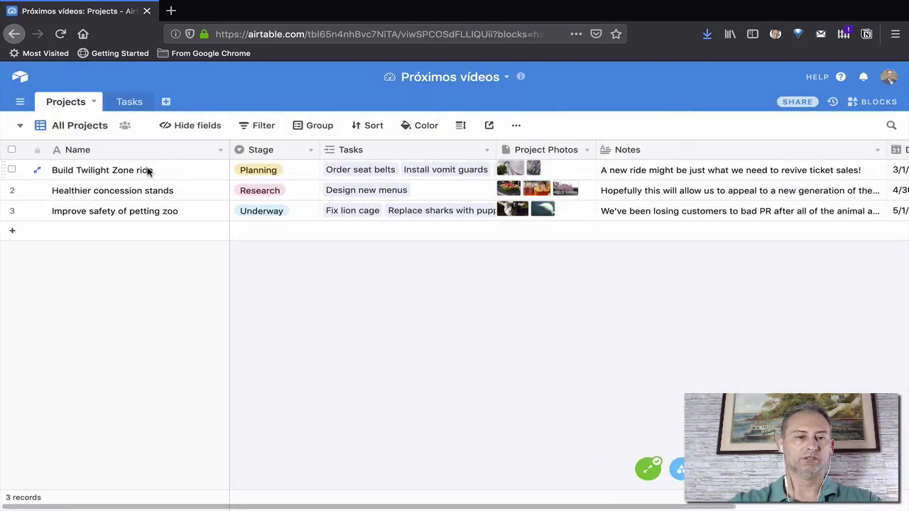
Rename the first project to 'Nova série de criação de produtos digitais'.
{"action": "left_click", "coordinate": [170, 172]}
{"action": "double_click", "coordinate": [162, 170]}
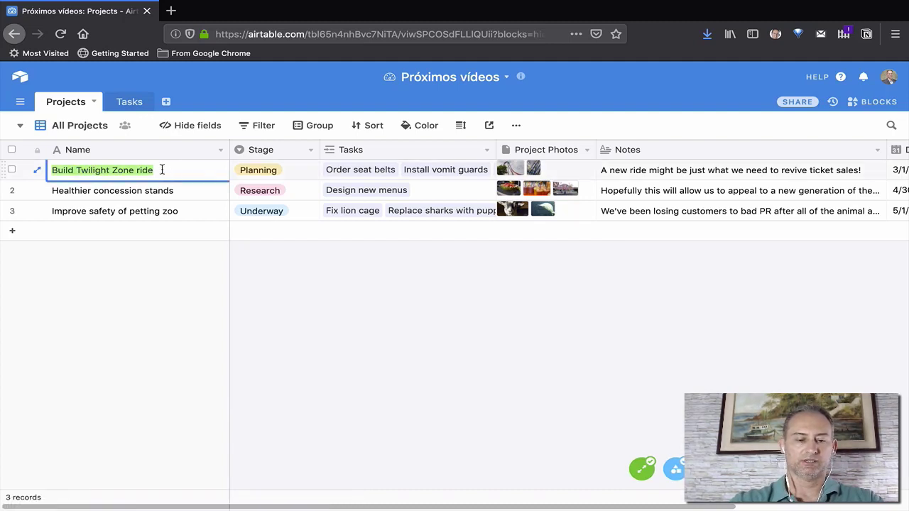
{"action": "type", "text": "Nova sér"}
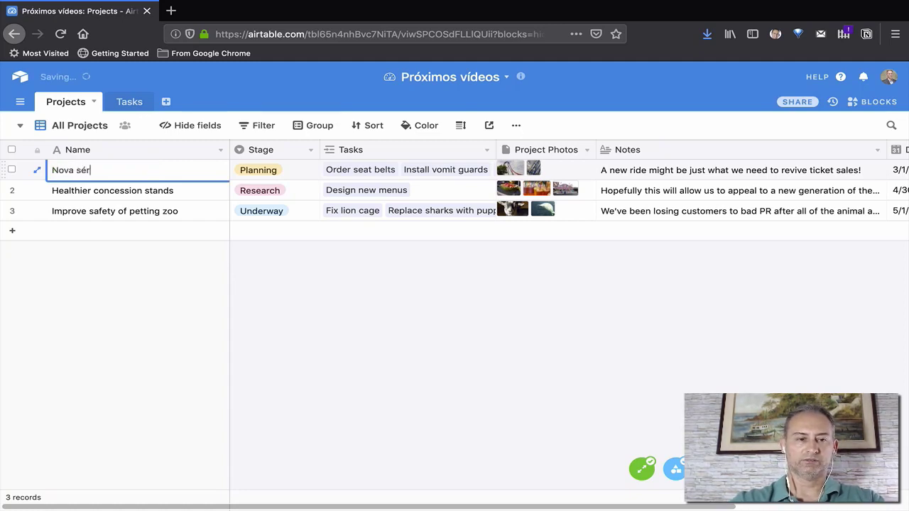
{"action": "type", "text": "ie de criação de produtos"}
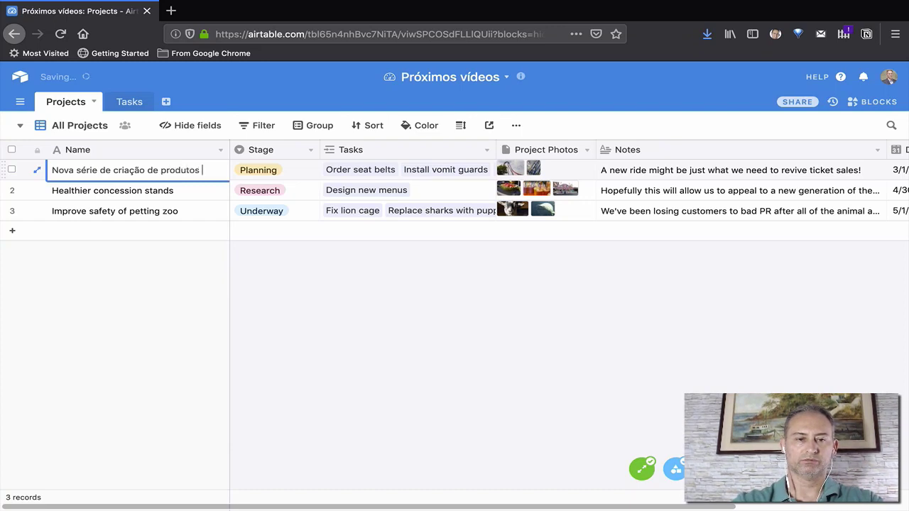
{"action": "type", "text": "l"}
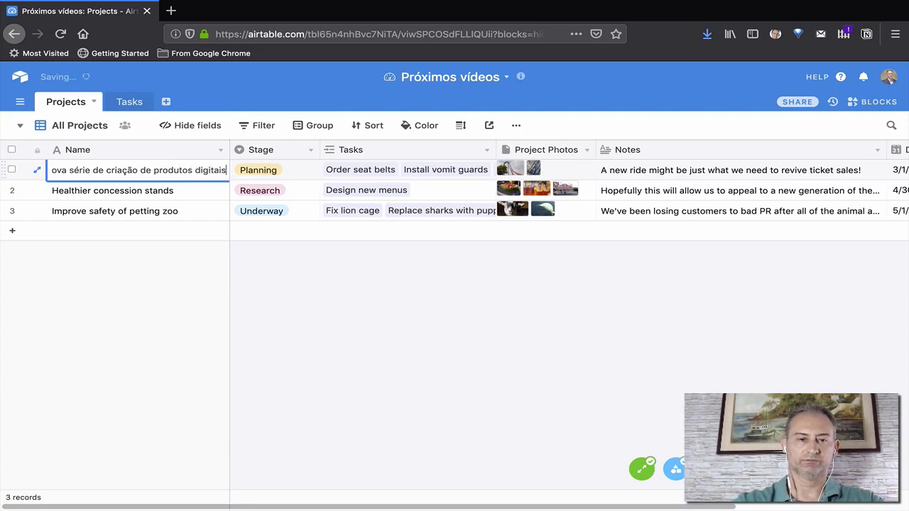
{"action": "left_click", "coordinate": [139, 191]}
Clear the contents of the second and third project records, then go to Tasks.
{"action": "left_click", "coordinate": [12, 190]}
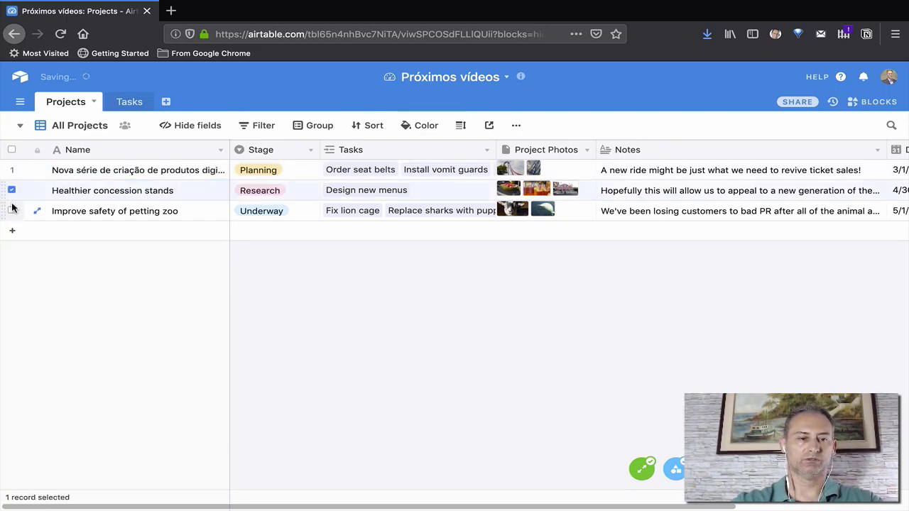
{"action": "left_click", "coordinate": [12, 211]}
{"action": "key", "text": "Delete"}
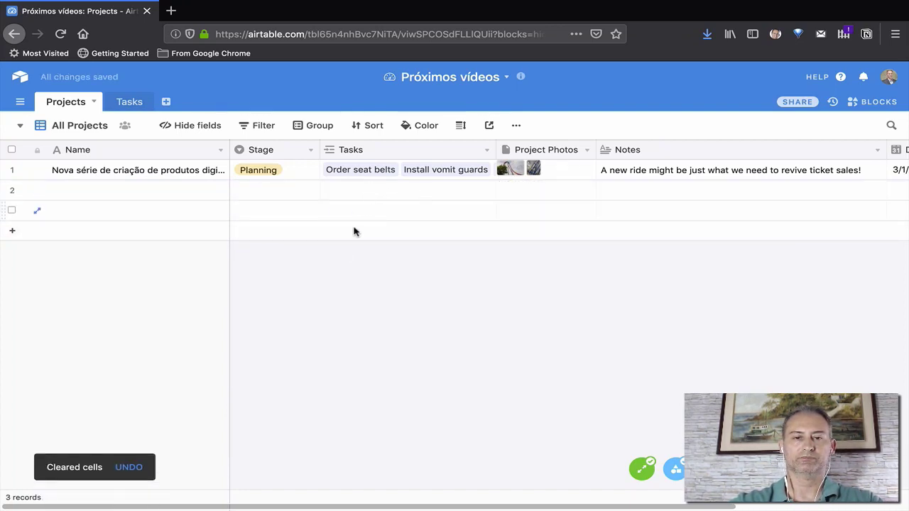
{"action": "left_click", "coordinate": [131, 103]}
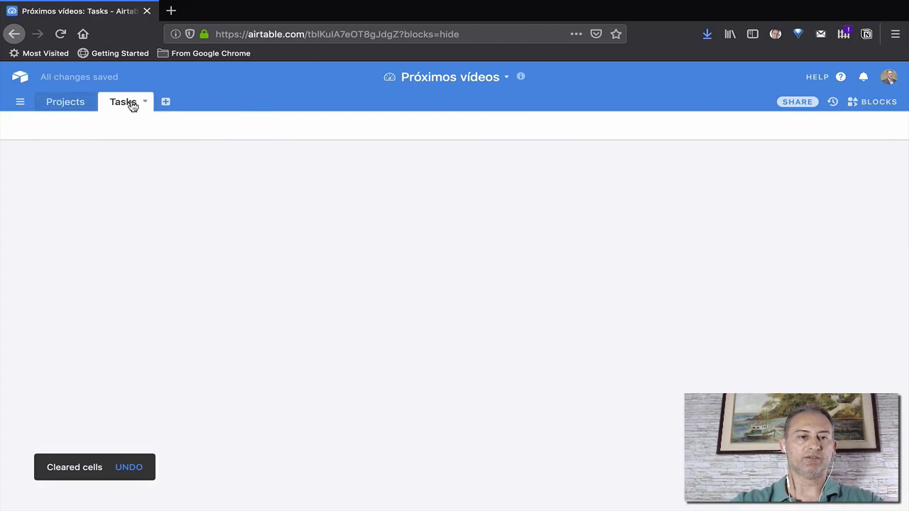
Add a task 'Pesquisa de frameworks' and assign it to a newly created assignee option.
{"action": "left_click", "coordinate": [124, 291]}
{"action": "type", "text": "Pe"}
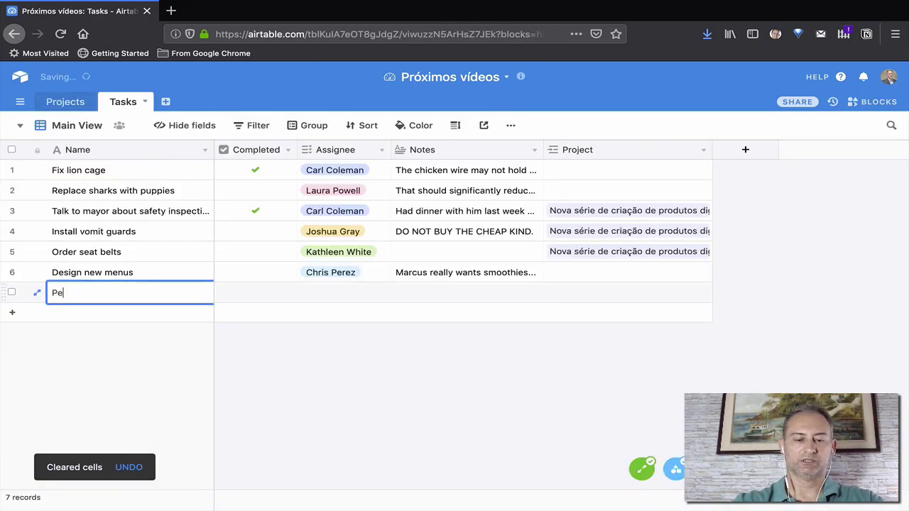
{"action": "type", "text": "squisa de frameworks"}
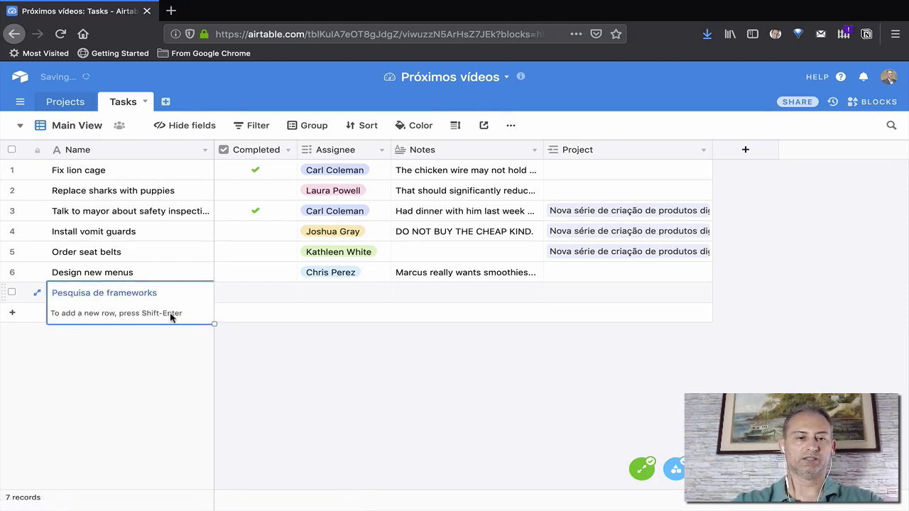
{"action": "left_click", "coordinate": [270, 297]}
{"action": "left_click", "coordinate": [333, 298]}
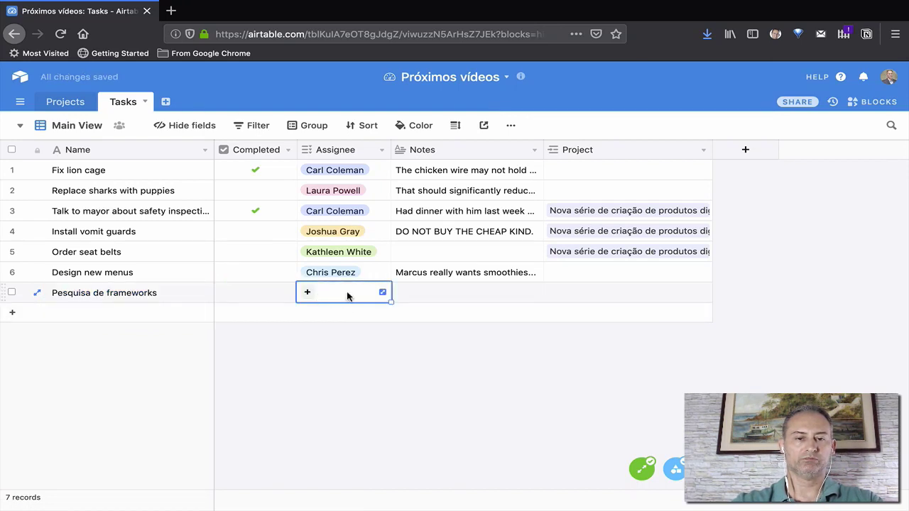
{"action": "left_click", "coordinate": [348, 297]}
{"action": "type", "text": "Ale"}
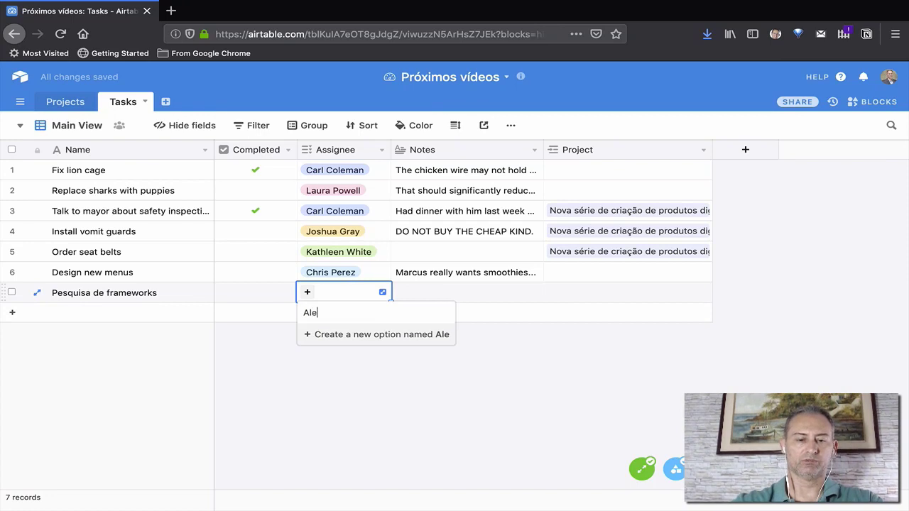
{"action": "type", "text": "xandre Strack"}
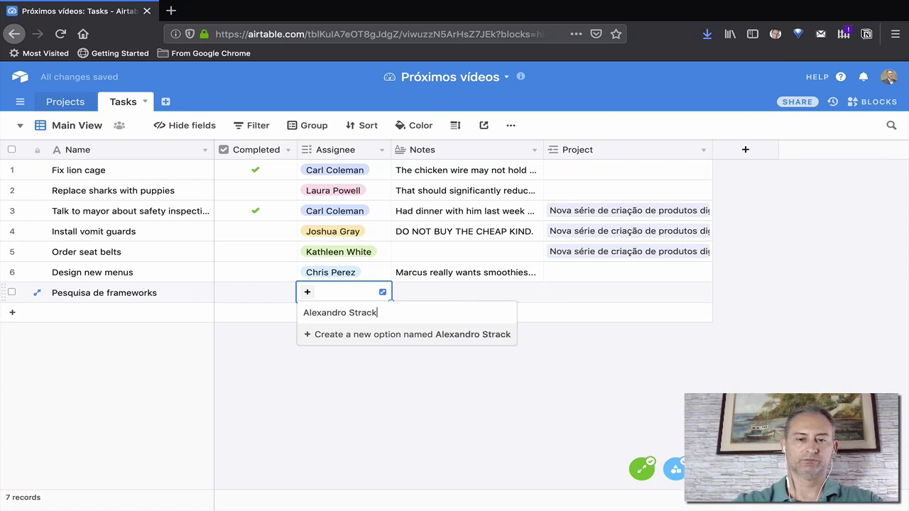
{"action": "key", "text": "Return"}
{"action": "left_click", "coordinate": [452, 292]}
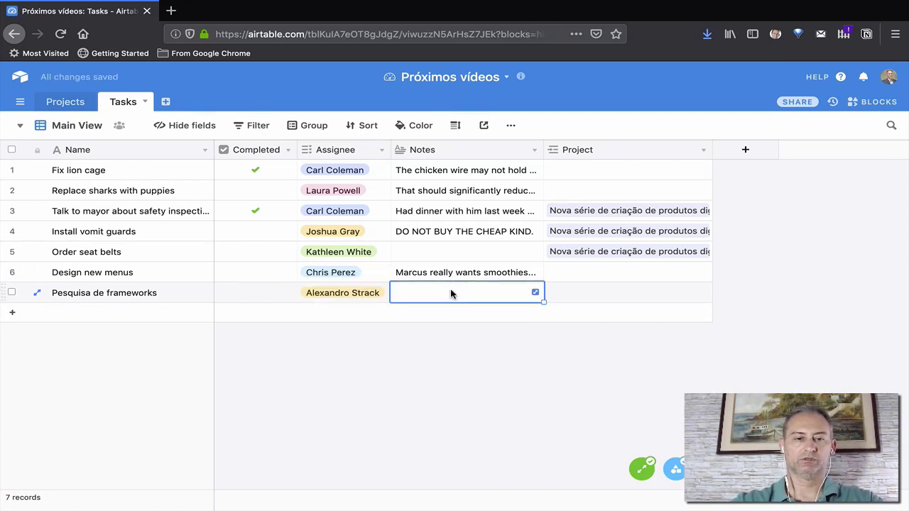
Clear the contents of task rows 1 through 6.
{"action": "left_click", "coordinate": [13, 169]}
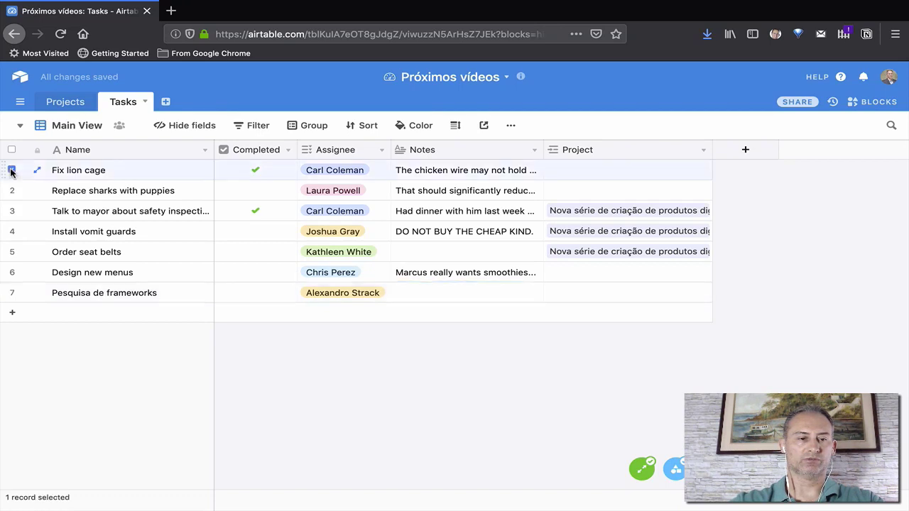
{"action": "left_click", "coordinate": [11, 275], "text": "shift"}
{"action": "key", "text": "Delete"}
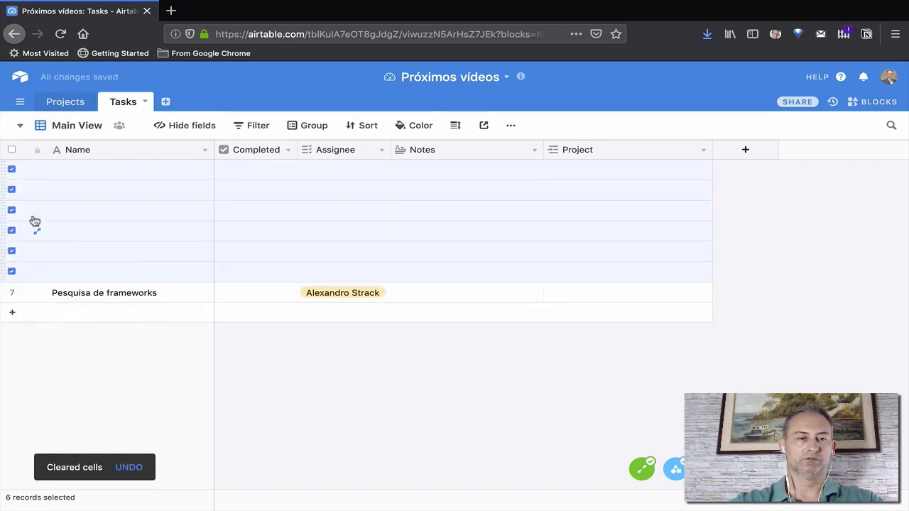
Delete the first emptied sample task record.
{"action": "left_click", "coordinate": [296, 327]}
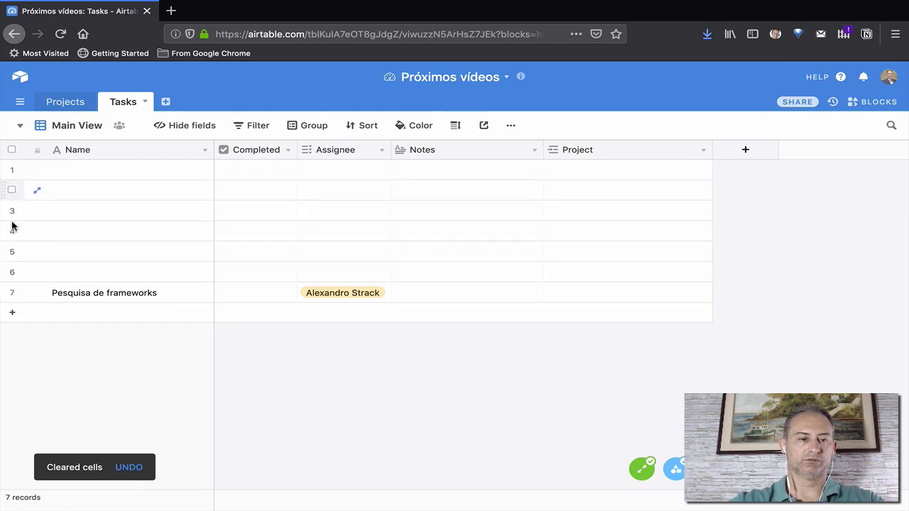
{"action": "left_click", "coordinate": [8, 170]}
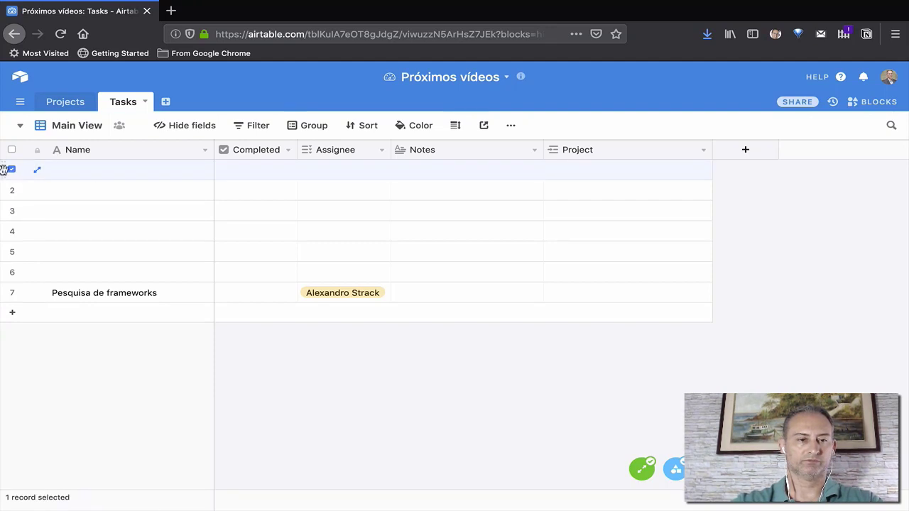
{"action": "right_click", "coordinate": [3, 170]}
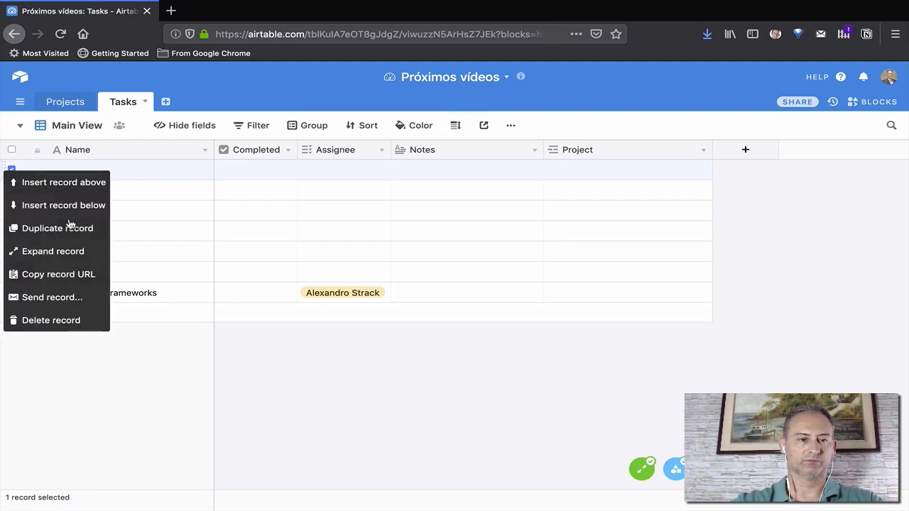
{"action": "left_click", "coordinate": [78, 324]}
Delete the other five emptied task records together.
{"action": "left_click", "coordinate": [11, 170]}
{"action": "left_click", "coordinate": [11, 253], "text": "shift"}
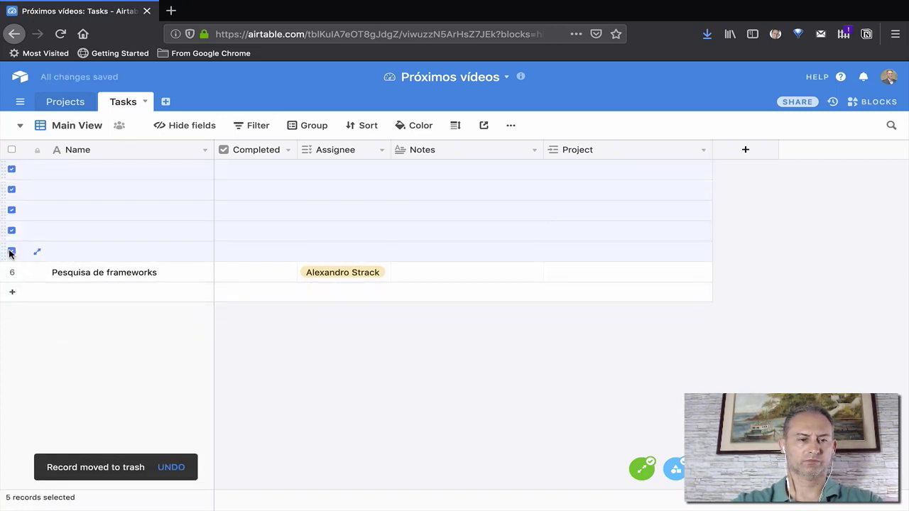
{"action": "right_click", "coordinate": [10, 254]}
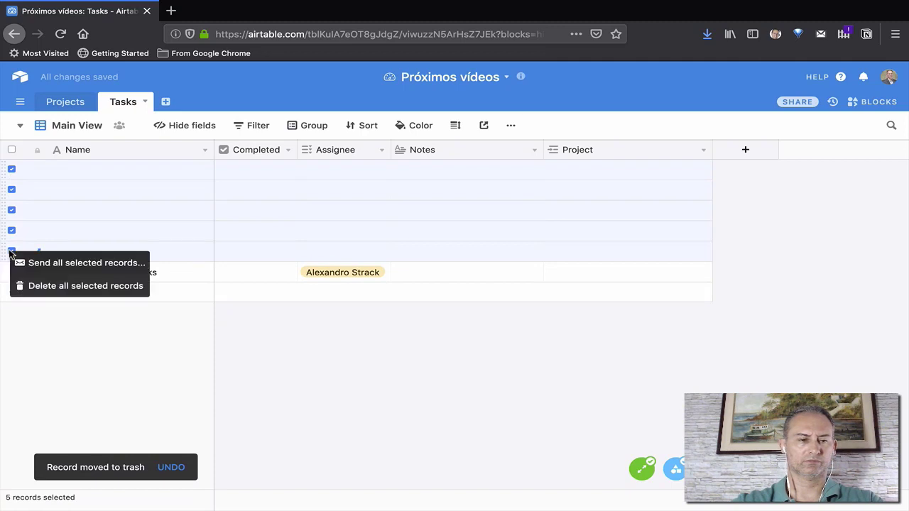
{"action": "left_click", "coordinate": [42, 287]}
{"action": "left_click", "coordinate": [476, 174]}
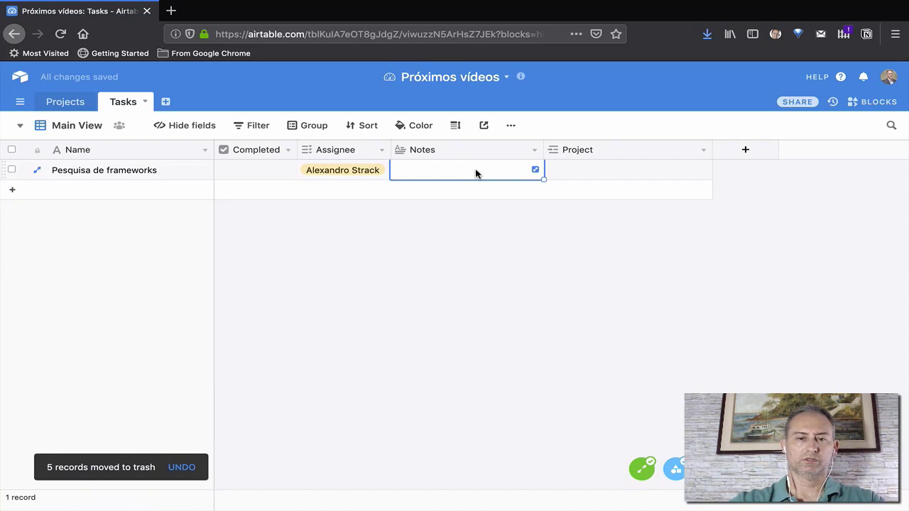
Enter 'Pesquisar pelo menos 5 frameworks' as the task's note.
{"action": "type", "text": "Pesquisar "}
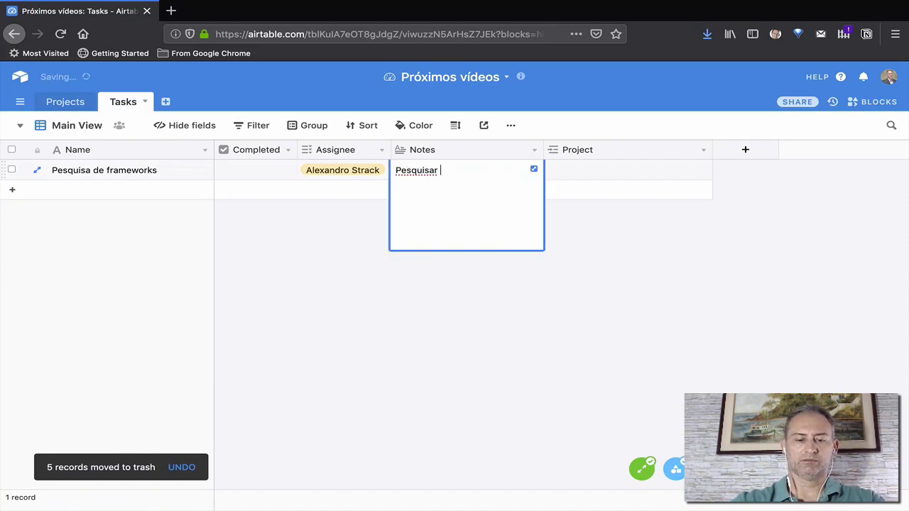
{"action": "type", "text": "pelo menos 5 frameworks"}
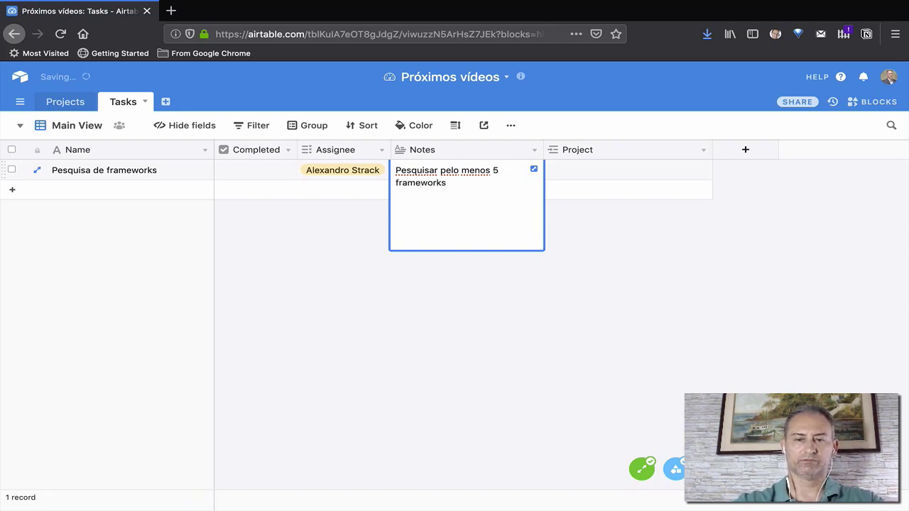
{"action": "left_click", "coordinate": [611, 174]}
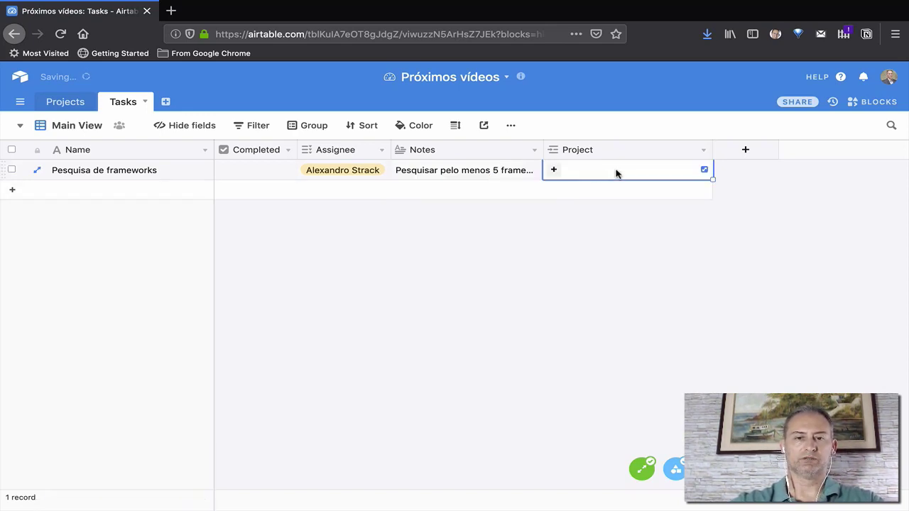
Link the task to the Nova série de criação de produtos digitais project.
{"action": "left_click", "coordinate": [554, 171]}
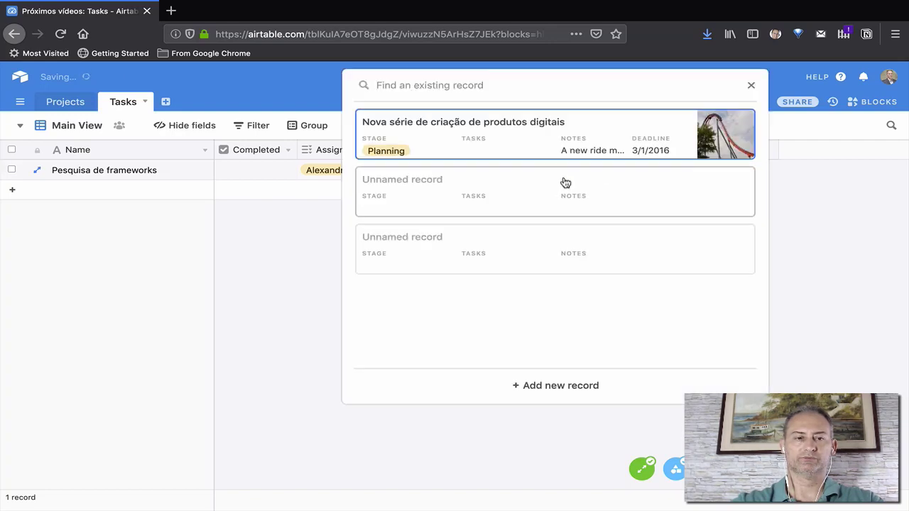
{"action": "left_click", "coordinate": [494, 140]}
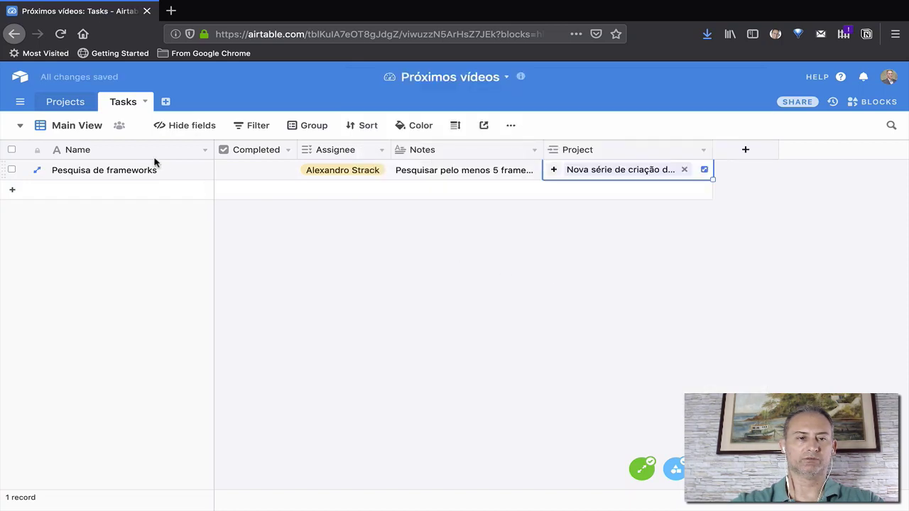
{"action": "left_click", "coordinate": [73, 100]}
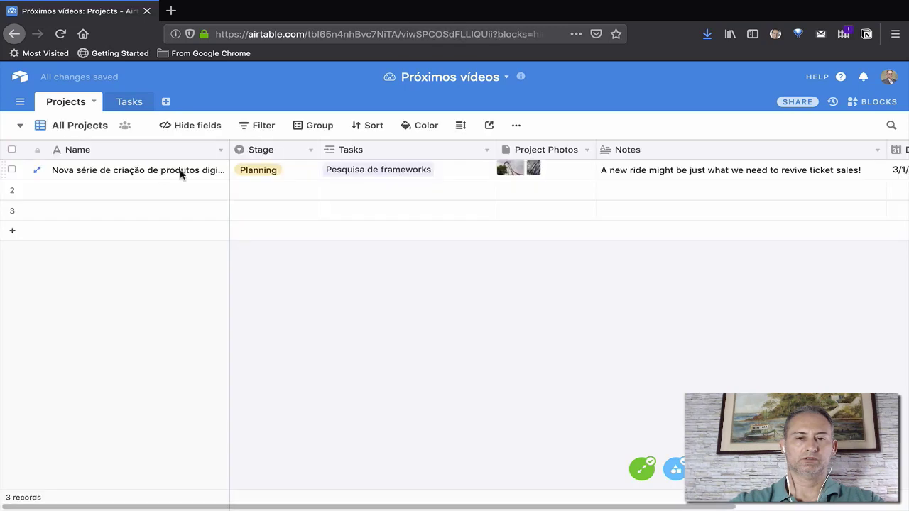
Remove both sample inspiration images from the Nova série project's Project Photos.
{"action": "left_click", "coordinate": [588, 176]}
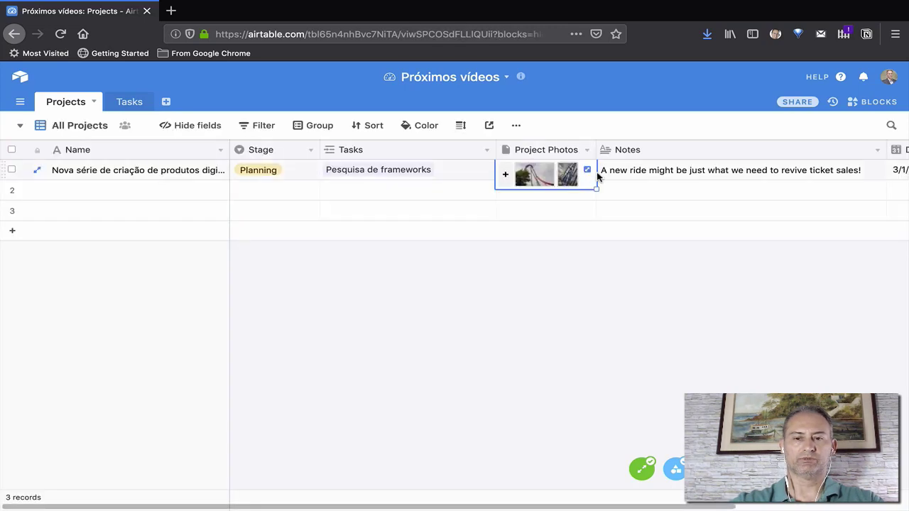
{"action": "left_click", "coordinate": [588, 170]}
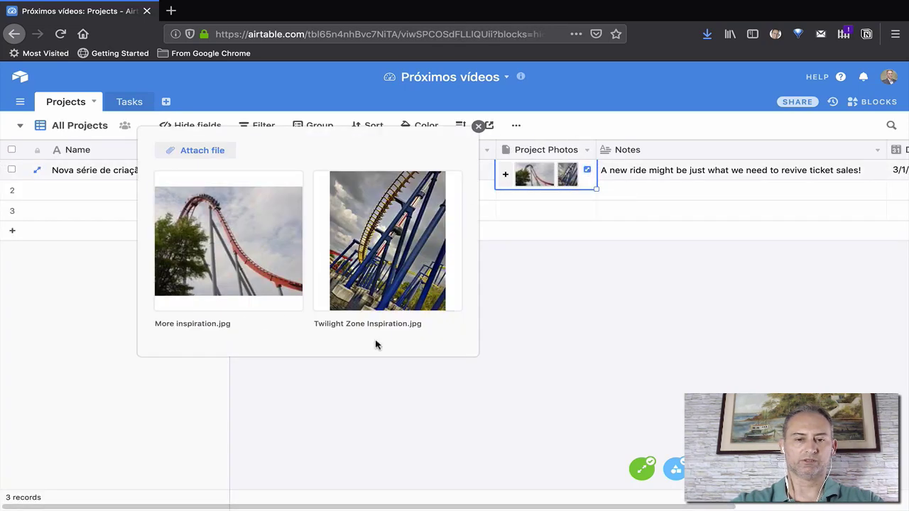
{"action": "left_click", "coordinate": [439, 323]}
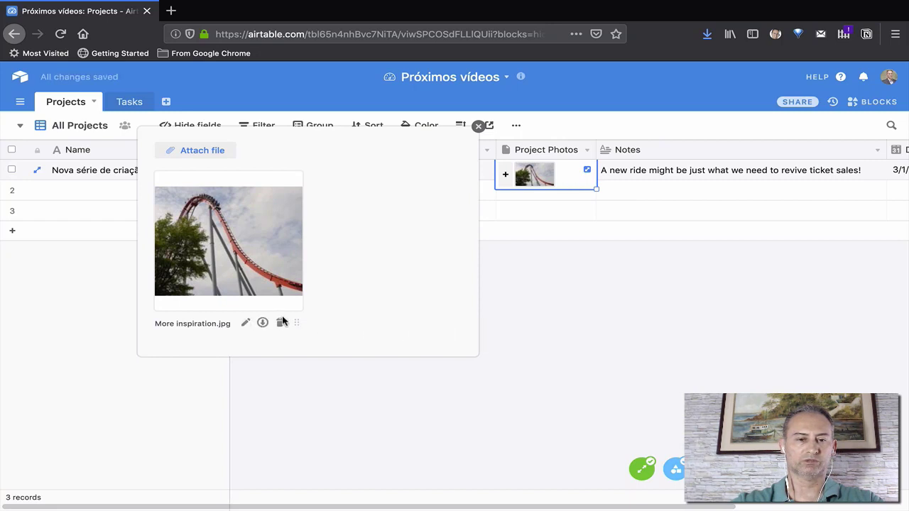
{"action": "left_click", "coordinate": [281, 323]}
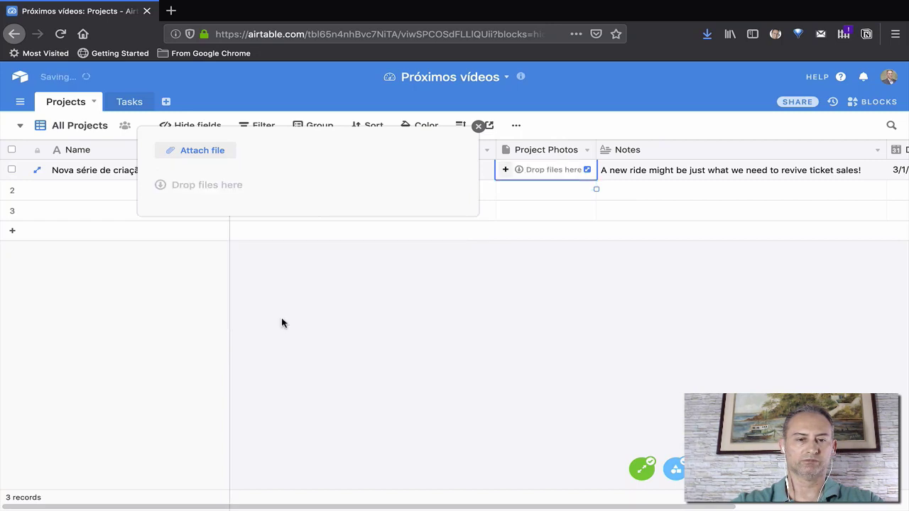
{"action": "left_click", "coordinate": [479, 125]}
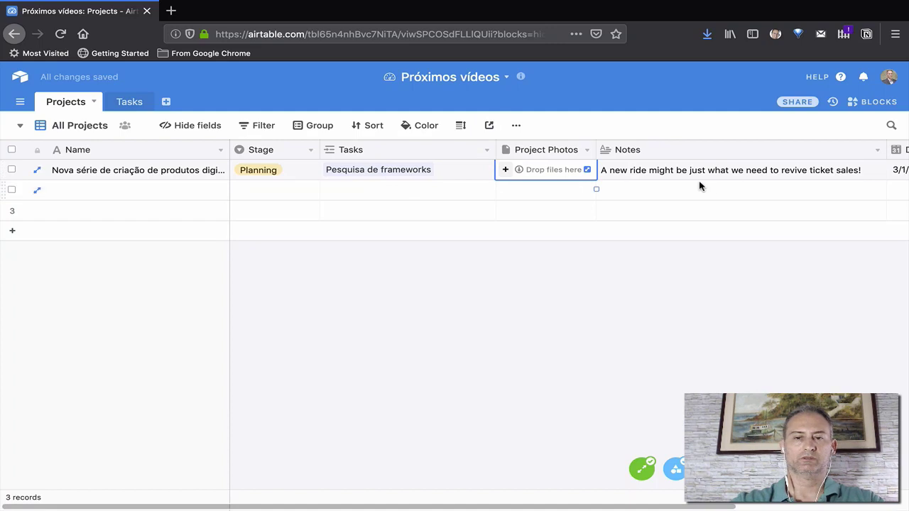
{"action": "scroll", "coordinate": [699, 186], "scroll_direction": "right", "scroll_amount": 1}
{"action": "scroll", "coordinate": [699, 186], "scroll_direction": "right", "scroll_amount": 1}
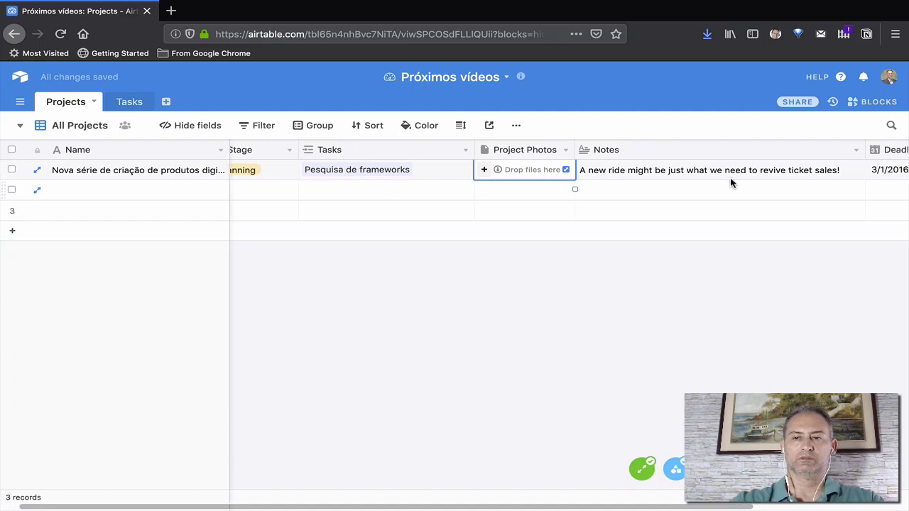
Replace the project Notes with 'Projeto para demonstração de como utilizar frameworks ágeis…'.
{"action": "double_click", "coordinate": [775, 176]}
{"action": "key", "text": "super+a"}
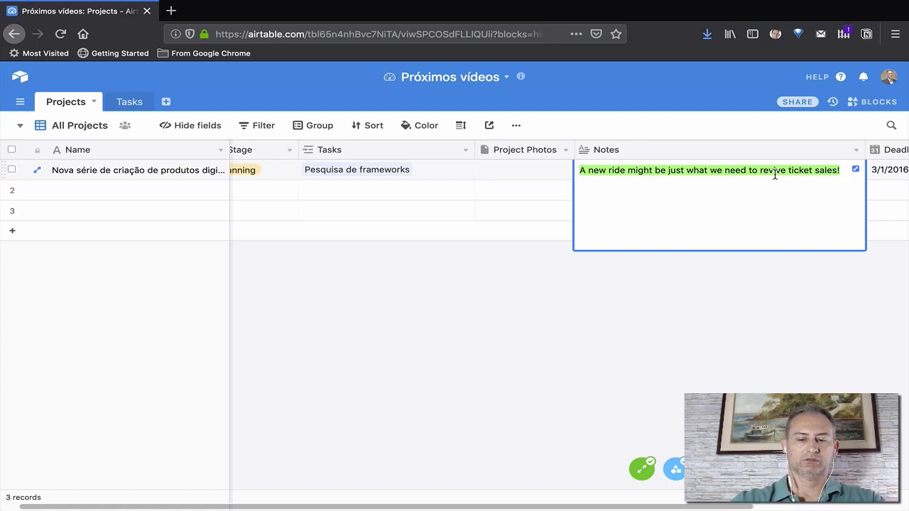
{"action": "type", "text": "Projeto para"}
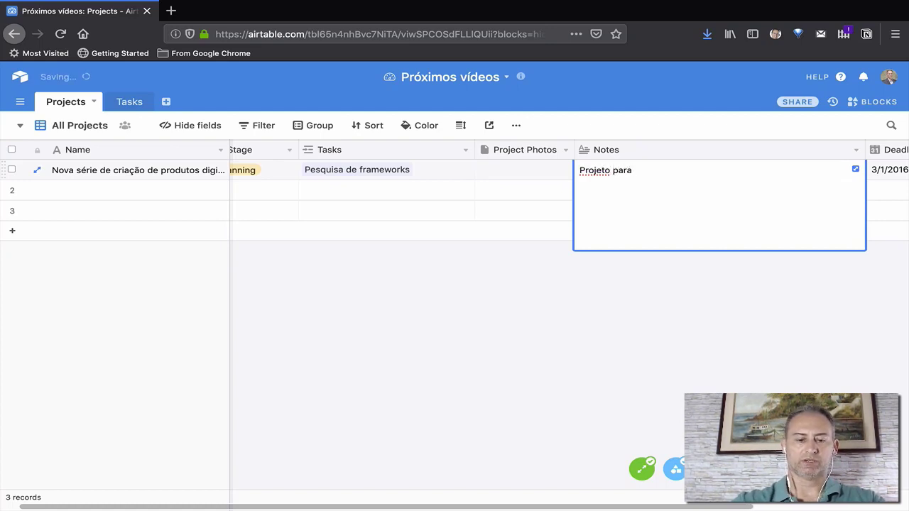
{"action": "type", "text": " demonstração de como utilizar framework"}
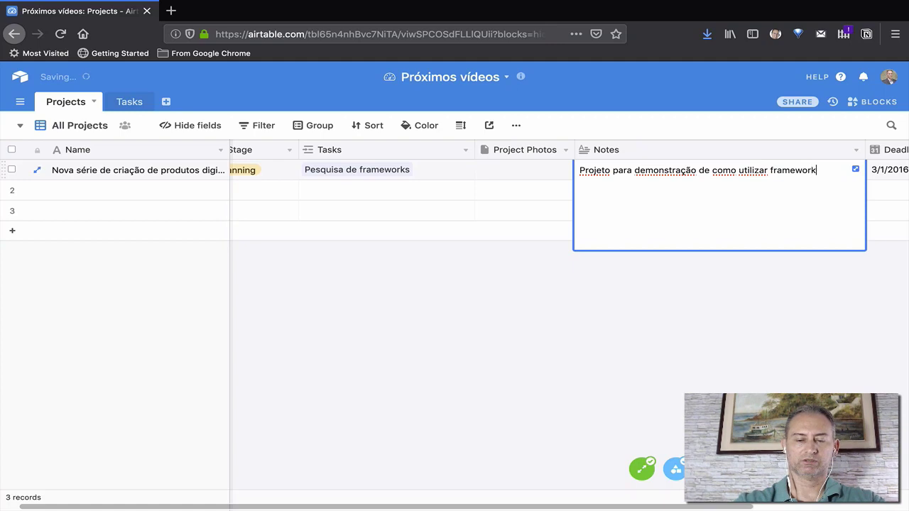
{"action": "type", "text": "geis para criação de produtos digitais"}
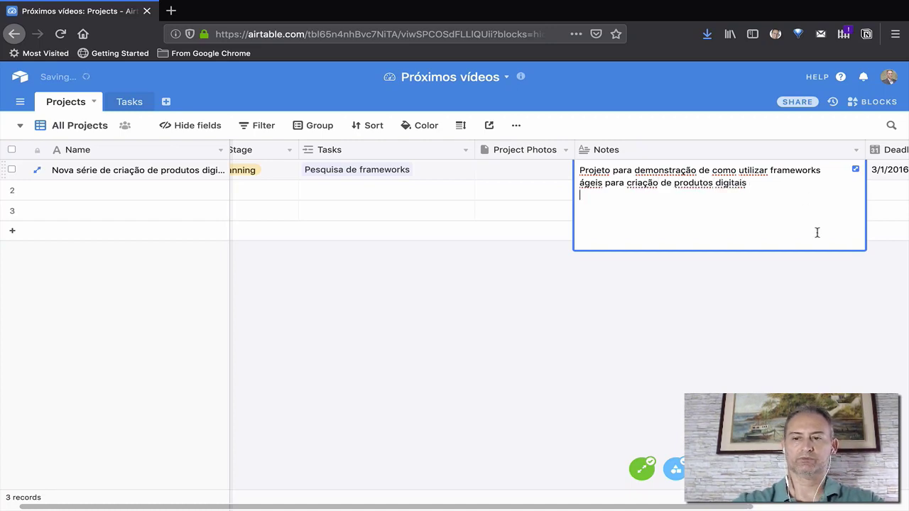
{"action": "left_click", "coordinate": [822, 311]}
{"action": "scroll", "coordinate": [809, 311], "scroll_direction": "right", "scroll_amount": 4}
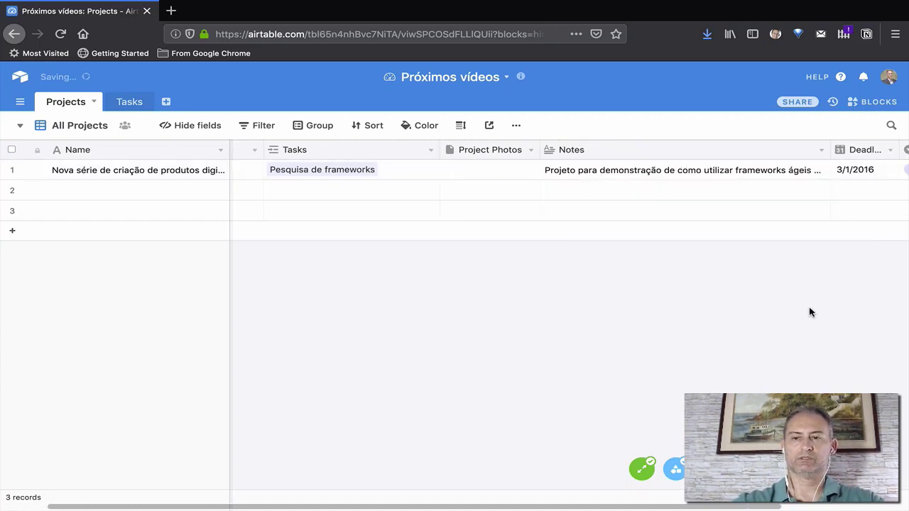
Change the Nova série project's Deadline from 3/1/2016 to 11/30/2020.
{"action": "left_click", "coordinate": [772, 172]}
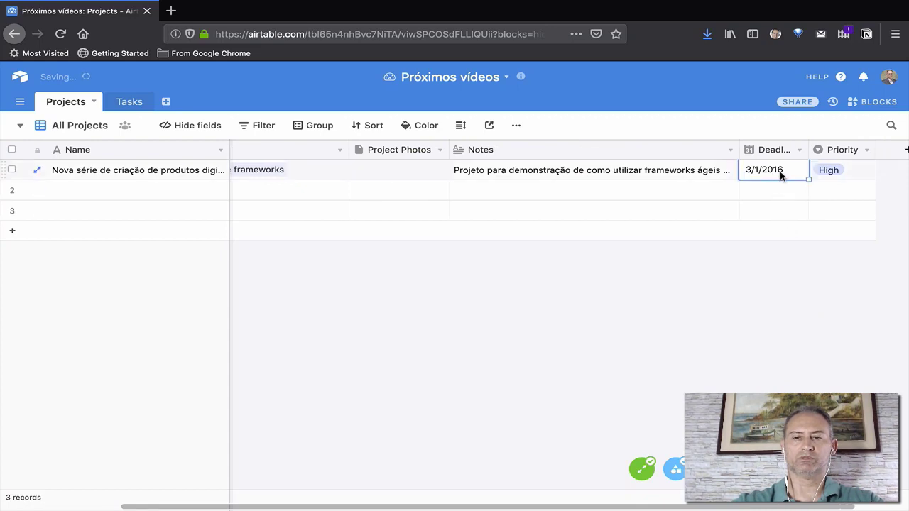
{"action": "left_click", "coordinate": [773, 174]}
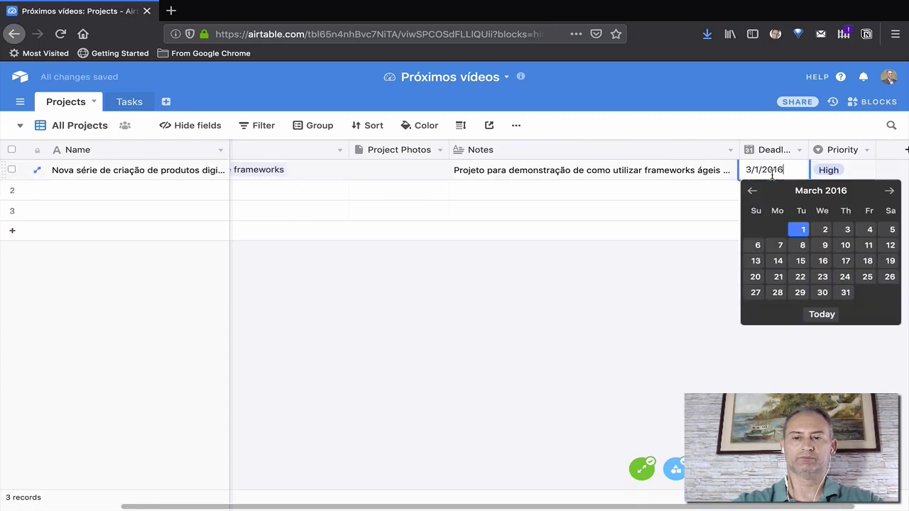
{"action": "left_click", "coordinate": [889, 191]}
{"action": "left_click", "coordinate": [889, 192]}
{"action": "left_click", "coordinate": [889, 191]}
{"action": "left_click", "coordinate": [889, 191]}
{"action": "left_click", "coordinate": [890, 191]}
{"action": "left_click", "coordinate": [889, 191]}
{"action": "left_click", "coordinate": [889, 192]}
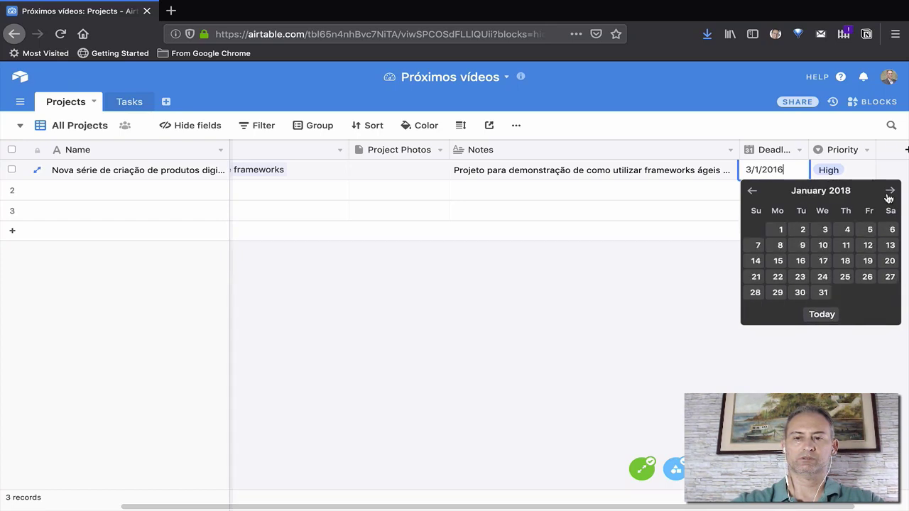
{"action": "left_click", "coordinate": [889, 191]}
{"action": "left_click", "coordinate": [889, 191]}
{"action": "left_click", "coordinate": [889, 191]}
{"action": "left_click", "coordinate": [890, 191]}
{"action": "left_click", "coordinate": [889, 191]}
{"action": "left_click", "coordinate": [889, 191]}
{"action": "left_click", "coordinate": [890, 192]}
{"action": "left_click", "coordinate": [889, 191]}
{"action": "left_click", "coordinate": [889, 191]}
{"action": "left_click", "coordinate": [889, 192]}
{"action": "left_click", "coordinate": [890, 192]}
{"action": "left_click", "coordinate": [889, 191]}
{"action": "left_click", "coordinate": [889, 192]}
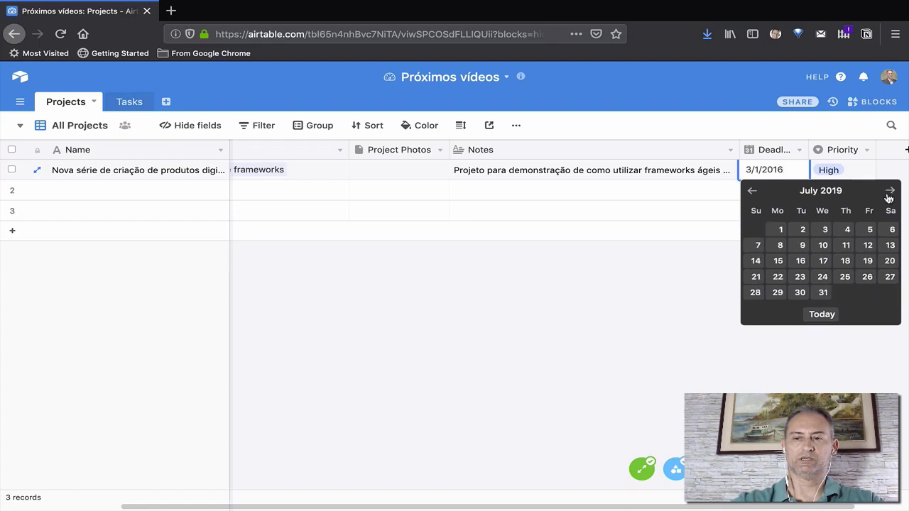
{"action": "left_click", "coordinate": [889, 192]}
{"action": "left_click", "coordinate": [889, 191]}
{"action": "left_click", "coordinate": [890, 192]}
{"action": "left_click", "coordinate": [889, 191]}
{"action": "left_click", "coordinate": [889, 191]}
{"action": "left_click", "coordinate": [889, 191]}
{"action": "left_click", "coordinate": [889, 192]}
{"action": "left_click", "coordinate": [890, 192]}
{"action": "left_click", "coordinate": [889, 192]}
{"action": "left_click", "coordinate": [889, 192]}
{"action": "left_click", "coordinate": [890, 192]}
{"action": "left_click", "coordinate": [890, 192]}
{"action": "left_click", "coordinate": [890, 192]}
{"action": "left_click", "coordinate": [889, 192]}
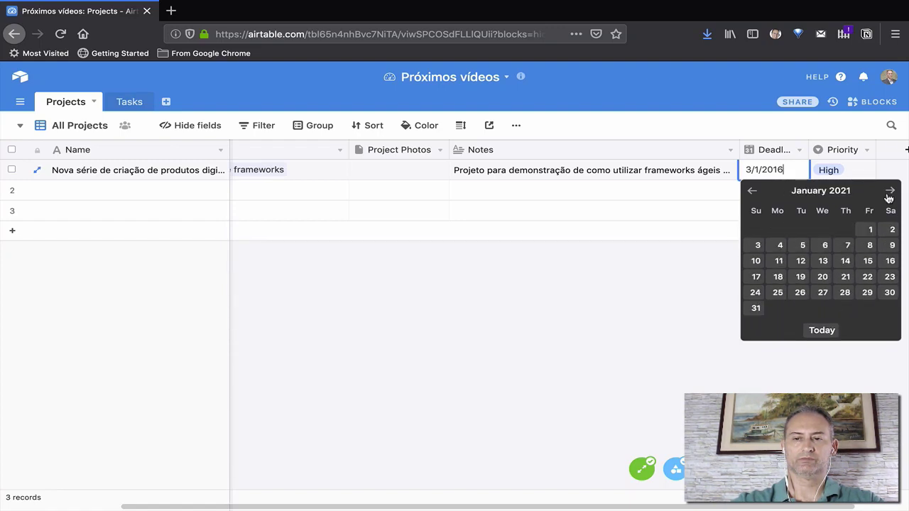
{"action": "left_click", "coordinate": [753, 191]}
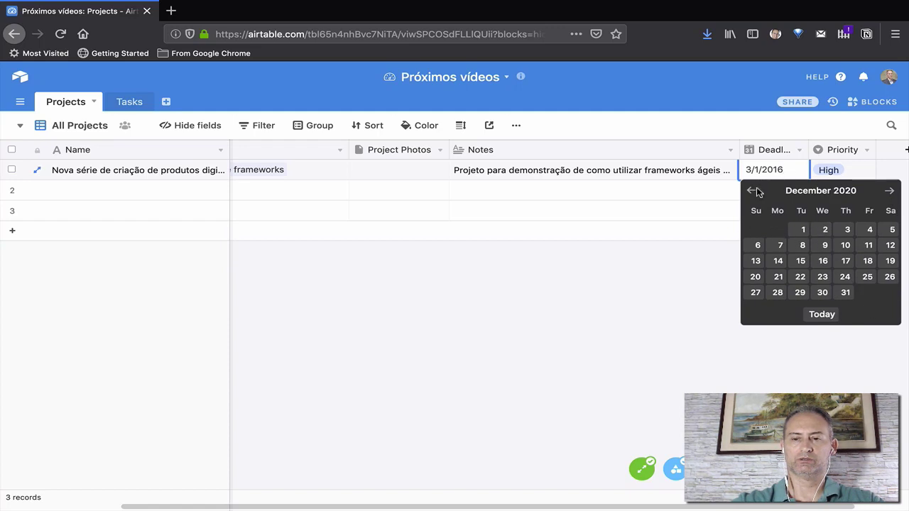
{"action": "left_click", "coordinate": [754, 191]}
{"action": "left_click", "coordinate": [783, 294]}
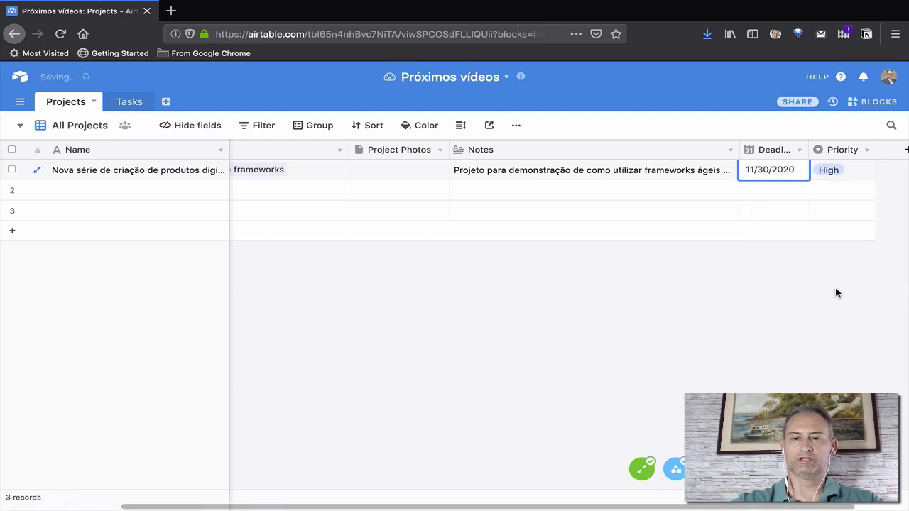
{"action": "left_click", "coordinate": [853, 173]}
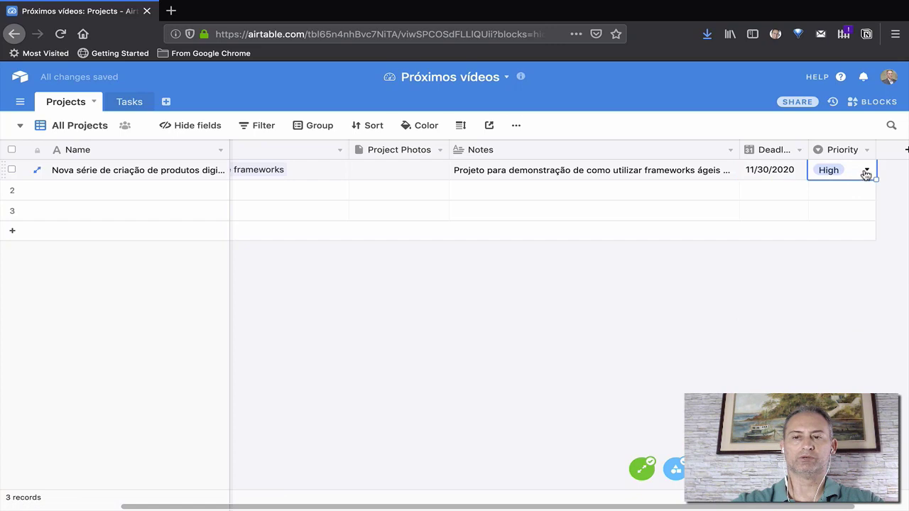
{"action": "left_click", "coordinate": [196, 192]}
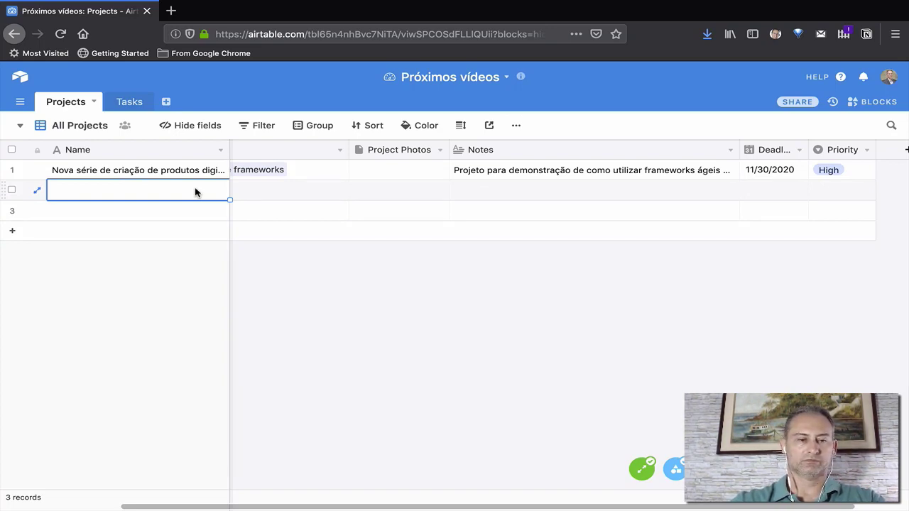
Enter 'Iniciar uma série internacional' as the name of project row 2.
{"action": "type", "text": "Convidar"}
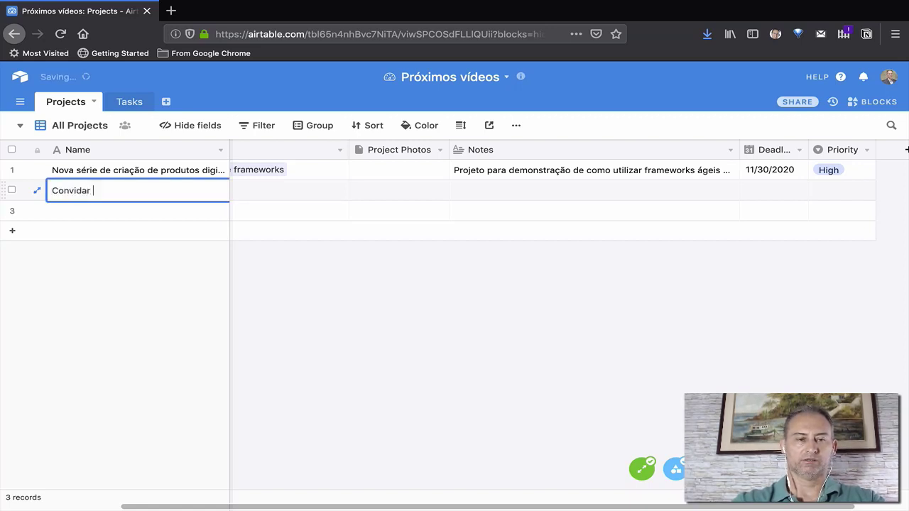
{"action": "type", "text": "Iniciar uma s"}
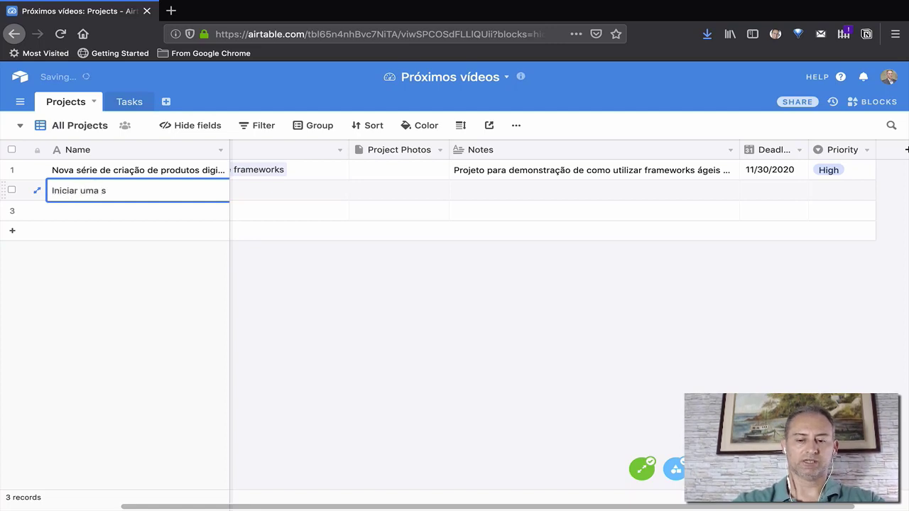
{"action": "type", "text": "érie inter"}
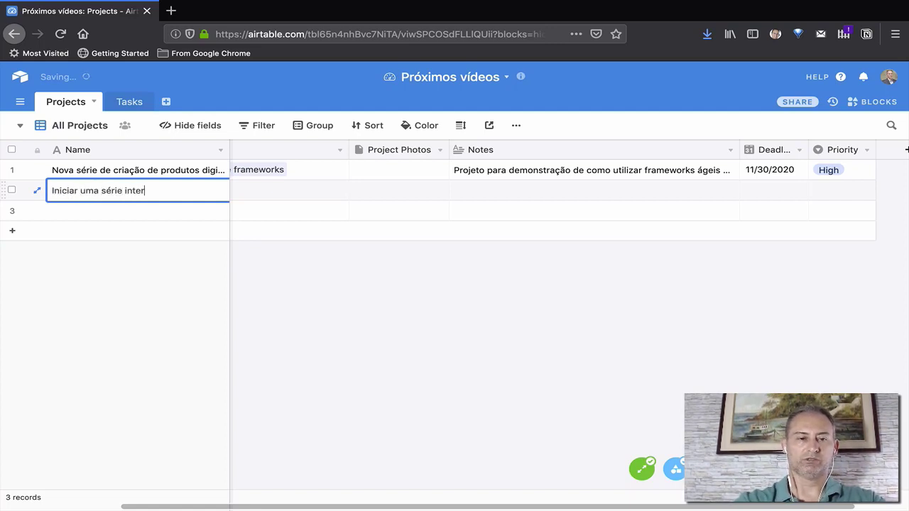
{"action": "type", "text": "nacional"}
{"action": "key", "text": "Return"}
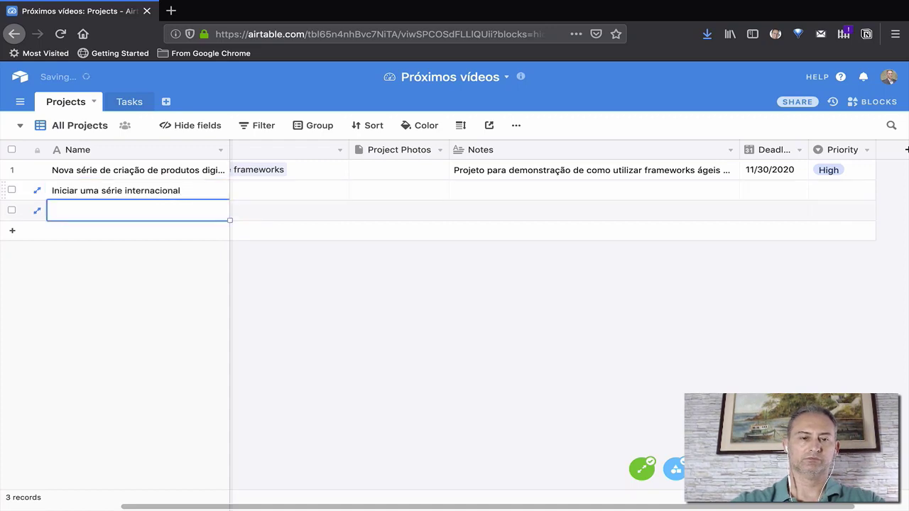
{"action": "scroll", "coordinate": [295, 197], "scroll_direction": "left", "scroll_amount": 2}
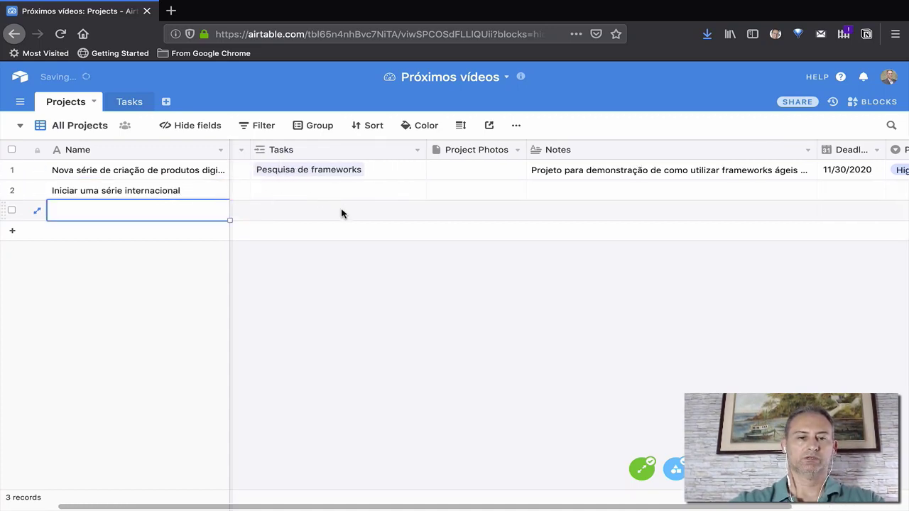
{"action": "scroll", "coordinate": [341, 213], "scroll_direction": "left", "scroll_amount": 2}
{"action": "scroll", "coordinate": [433, 201], "scroll_direction": "left", "scroll_amount": 1}
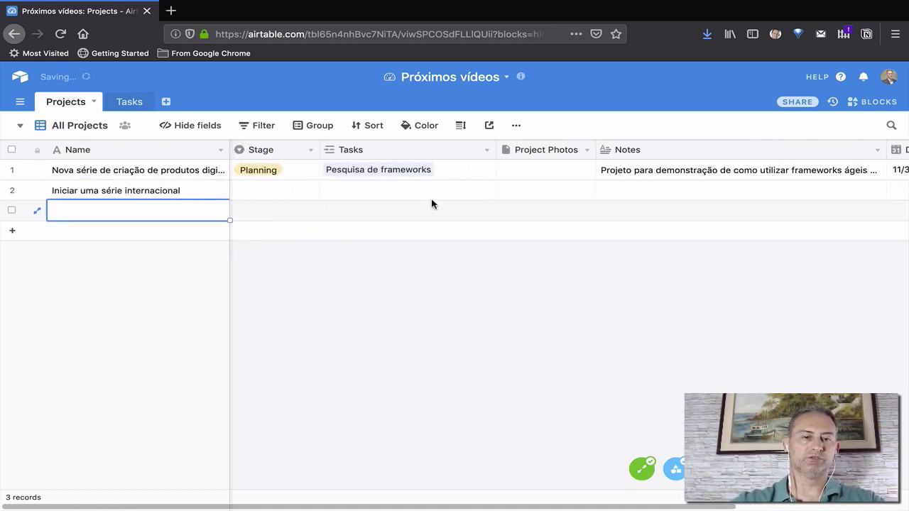
Change the Nova série project's Stage from Planning to Research.
{"action": "left_click", "coordinate": [304, 174]}
{"action": "left_click", "coordinate": [311, 175]}
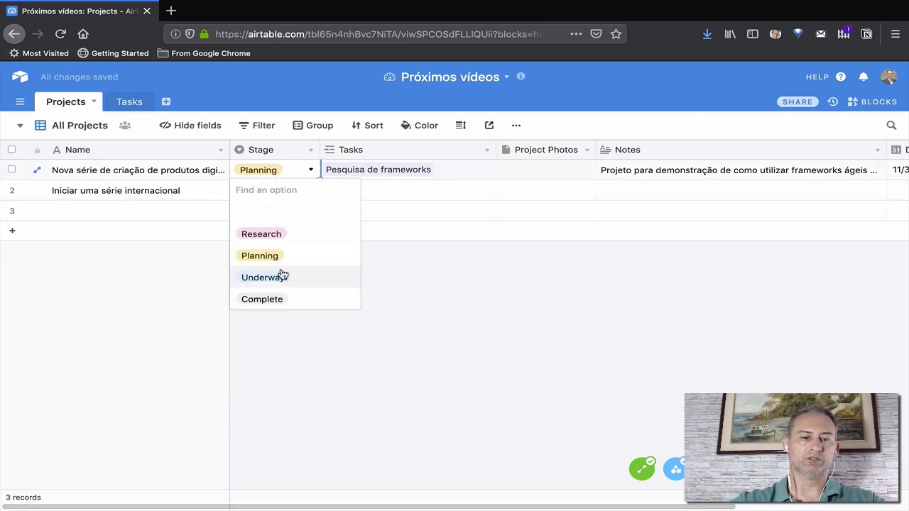
{"action": "left_click", "coordinate": [276, 234]}
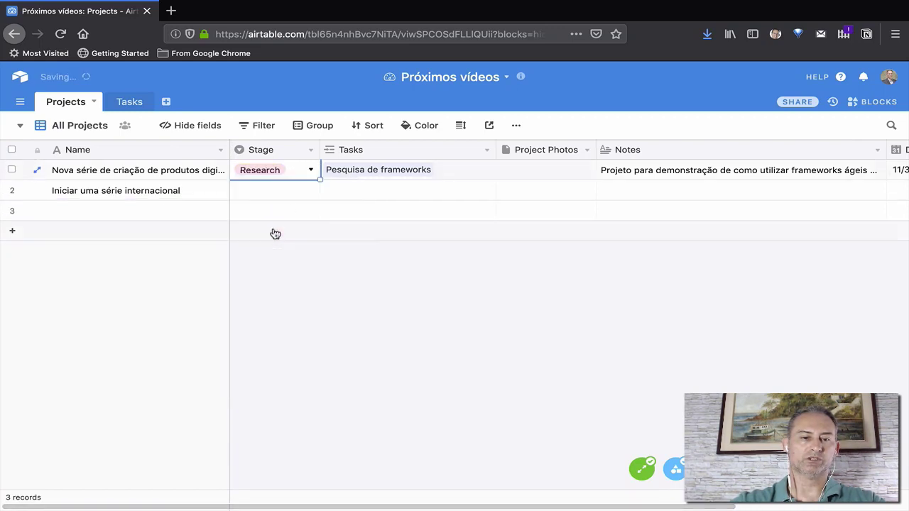
{"action": "left_click", "coordinate": [128, 102]}
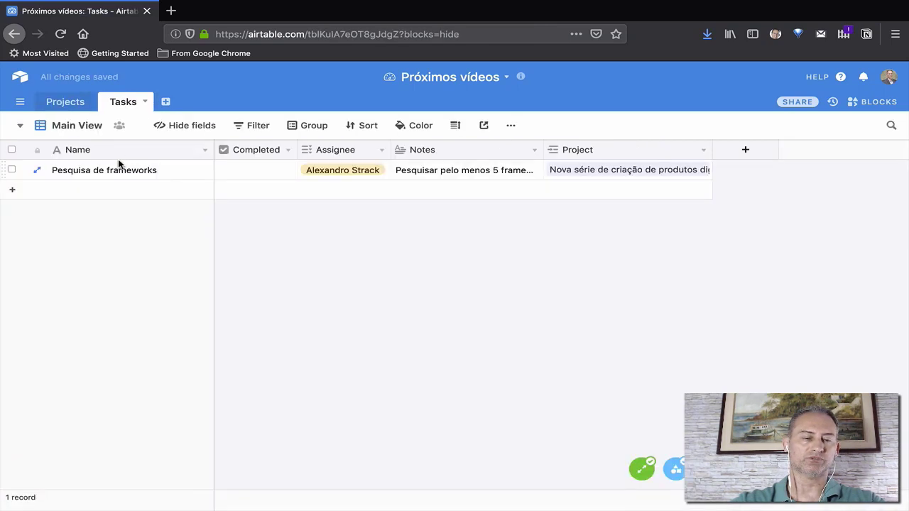
{"action": "left_click", "coordinate": [65, 103]}
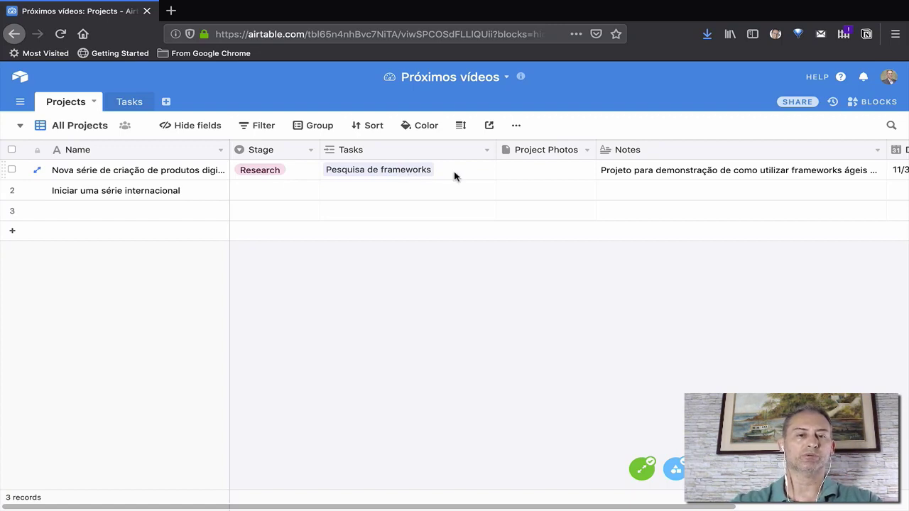
Set Iniciar uma série internacional's Stage to Planning, leaving Nova série at Research.
{"action": "left_click", "coordinate": [308, 173]}
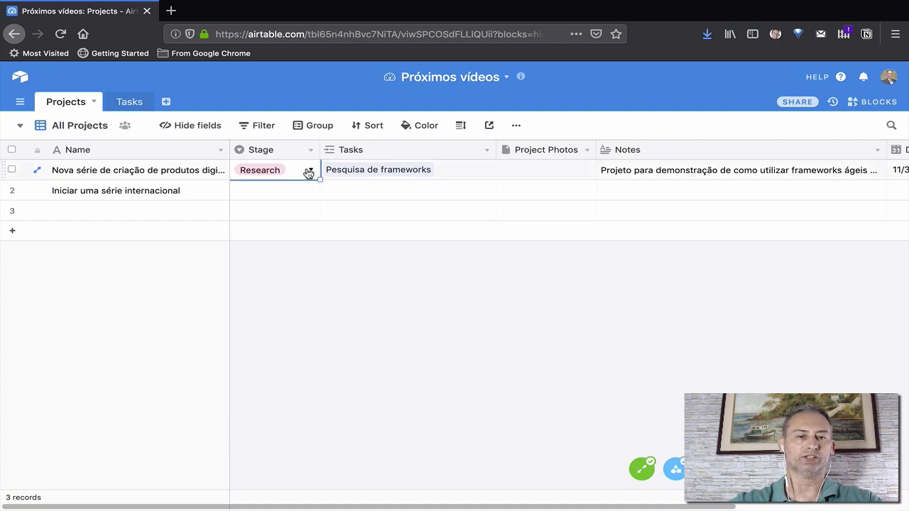
{"action": "left_click", "coordinate": [310, 171]}
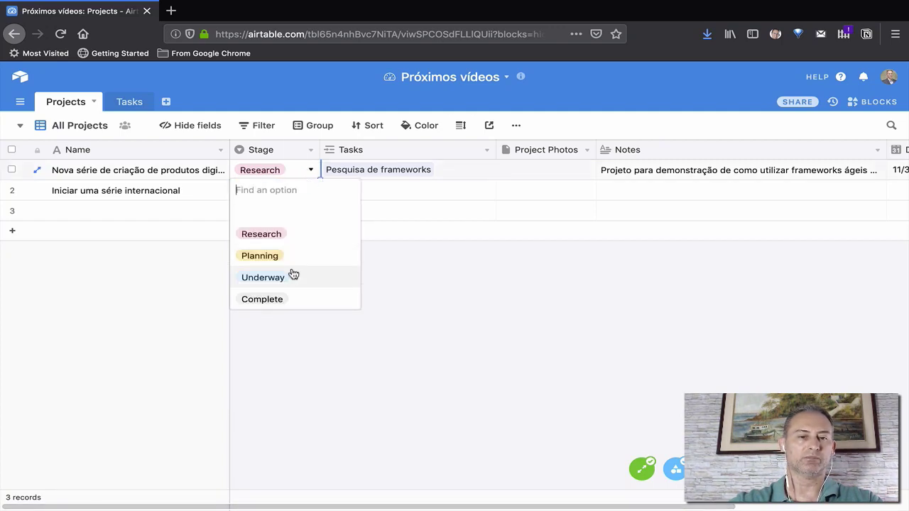
{"action": "left_click", "coordinate": [459, 306]}
{"action": "left_click", "coordinate": [268, 192]}
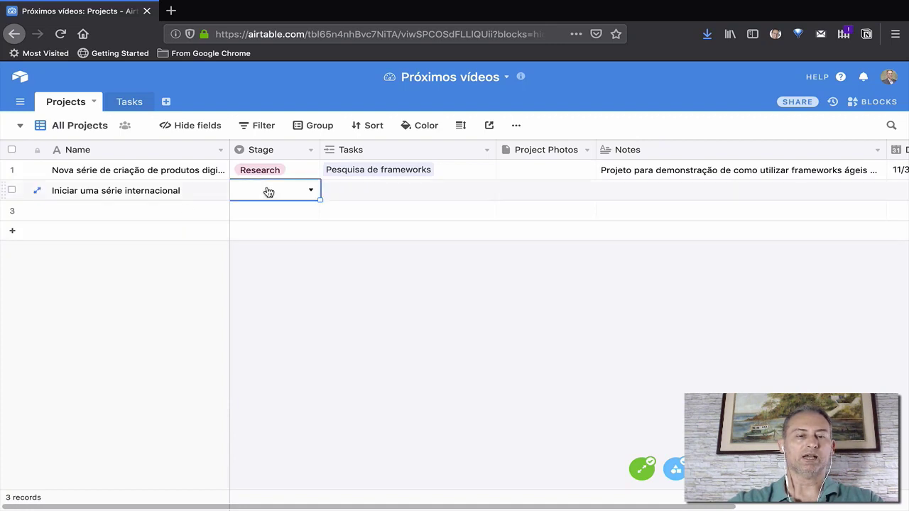
{"action": "left_click", "coordinate": [310, 194]}
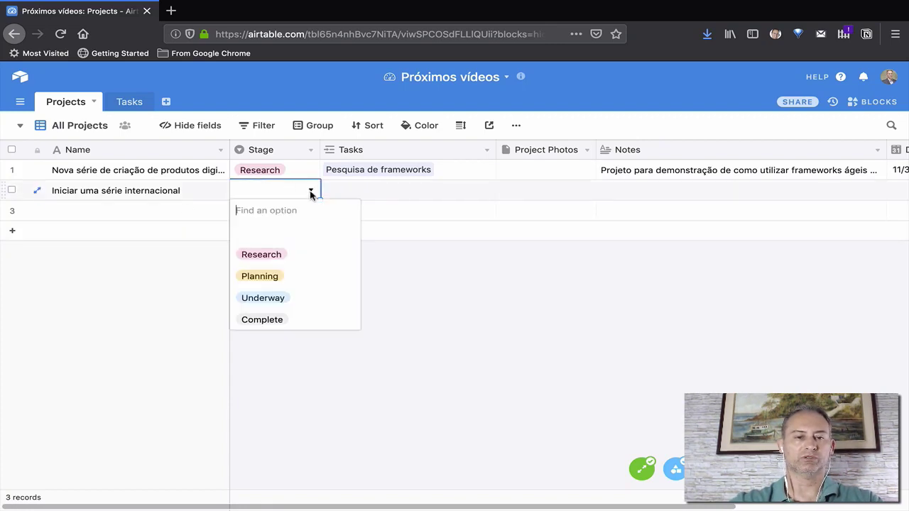
{"action": "left_click", "coordinate": [290, 279]}
{"action": "left_click", "coordinate": [380, 190]}
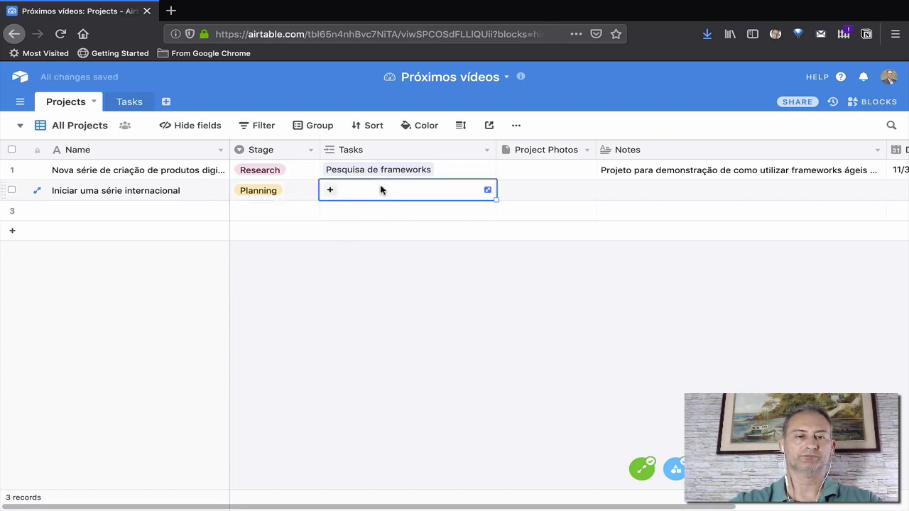
{"action": "left_click", "coordinate": [131, 104]}
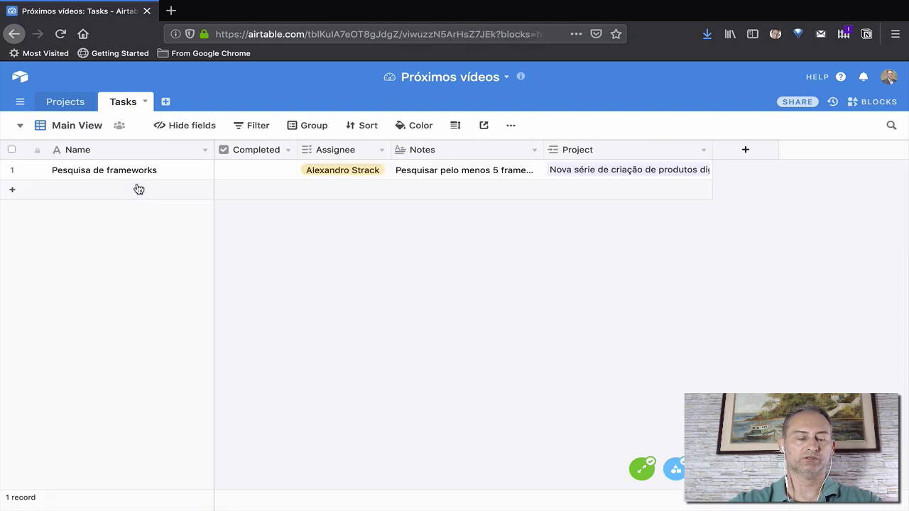
Add a task named 'Pesquisar participantes especialistas em suas áreas de atuação'.
{"action": "left_click", "coordinate": [127, 192]}
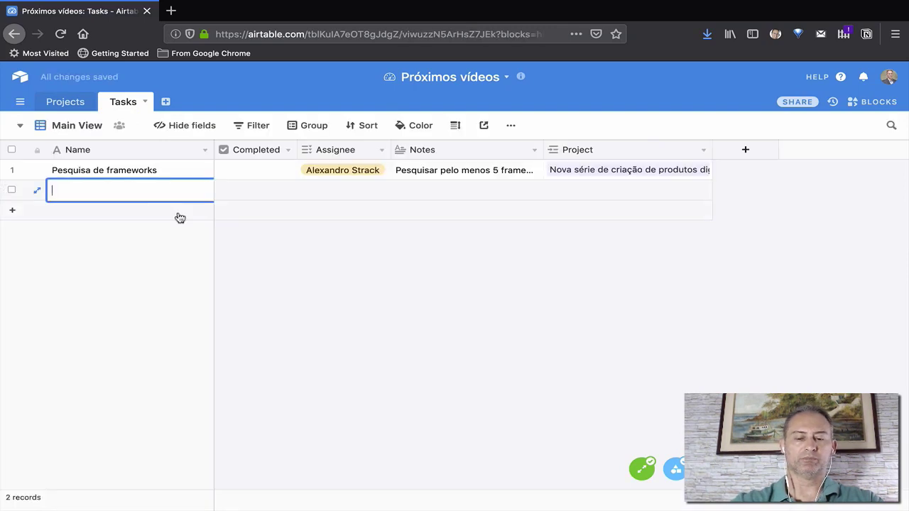
{"action": "type", "text": "Pesquisar participantes"}
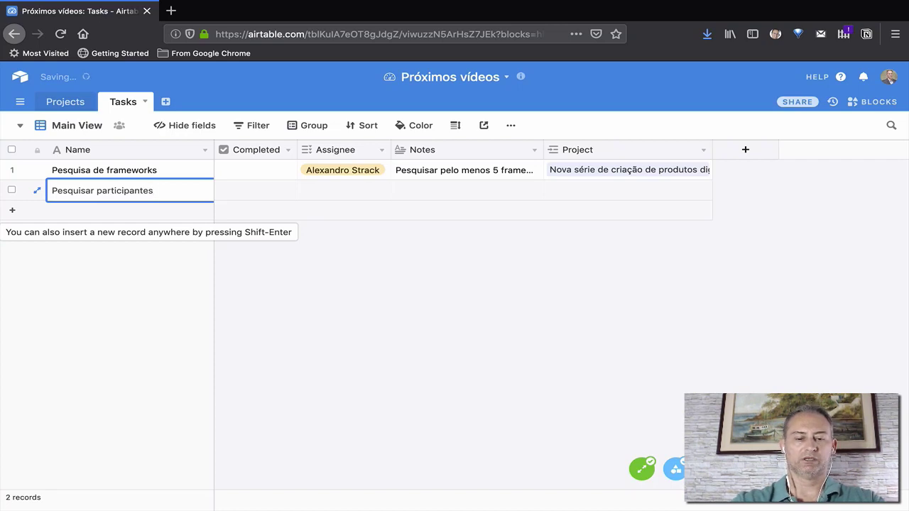
{"action": "type", "text": "p"}
{"action": "type", "text": "ecialistas "}
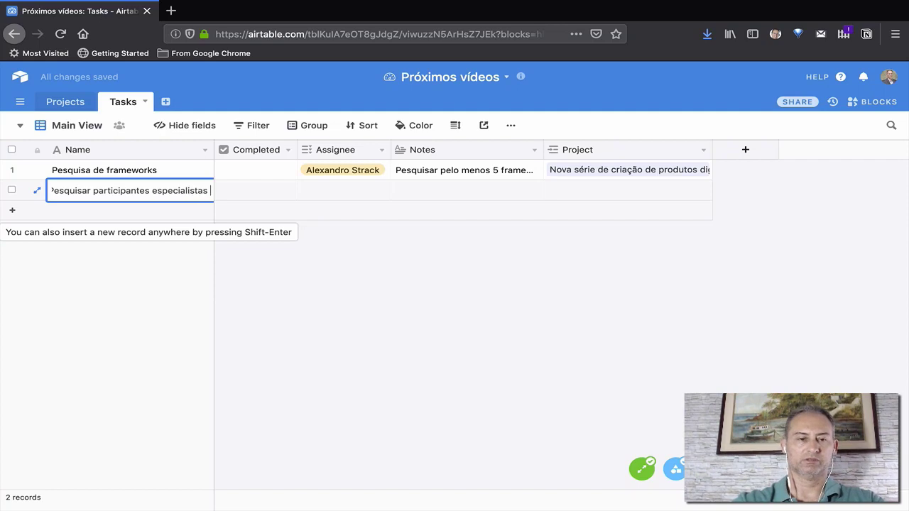
{"action": "type", "text": "em suas áreas "}
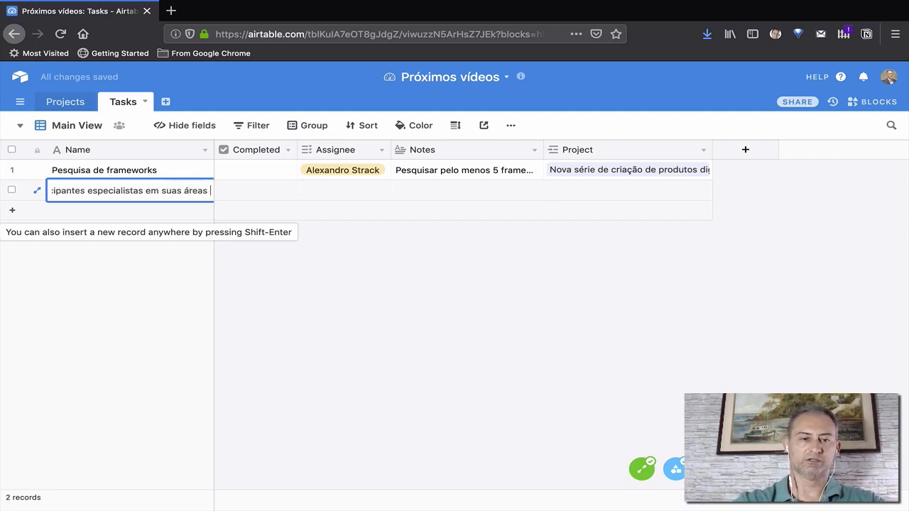
{"action": "type", "text": "de atuação"}
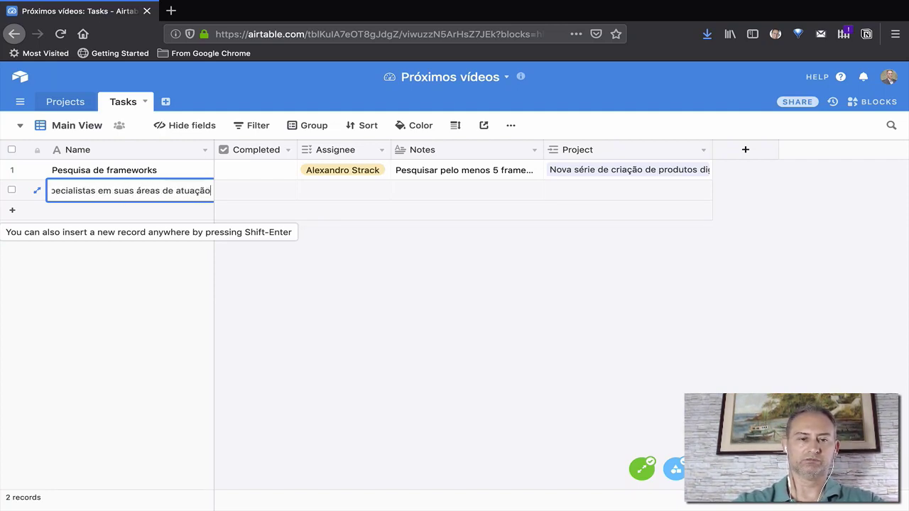
{"action": "key", "text": "Return"}
{"action": "left_click", "coordinate": [271, 196]}
{"action": "left_click", "coordinate": [359, 191]}
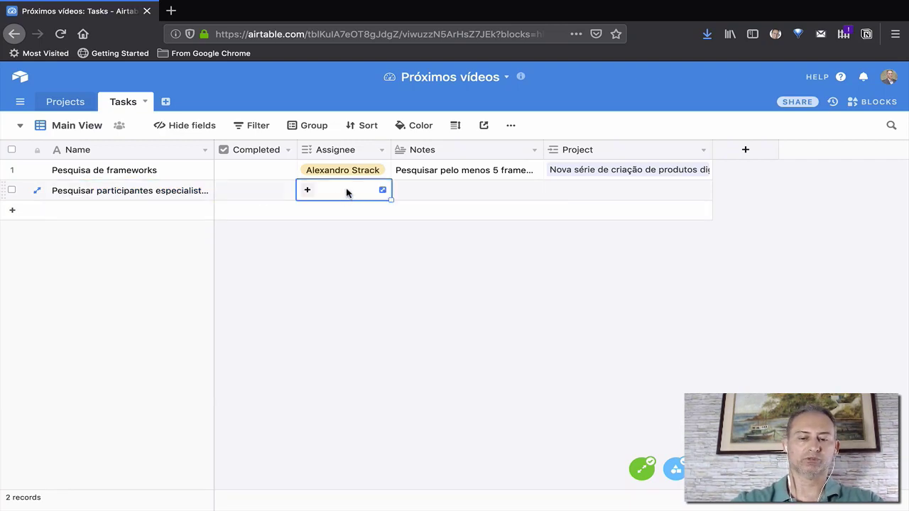
Assign the new task to a newly created assignee by entering the person's name.
{"action": "type", "text": "João Henrique"}
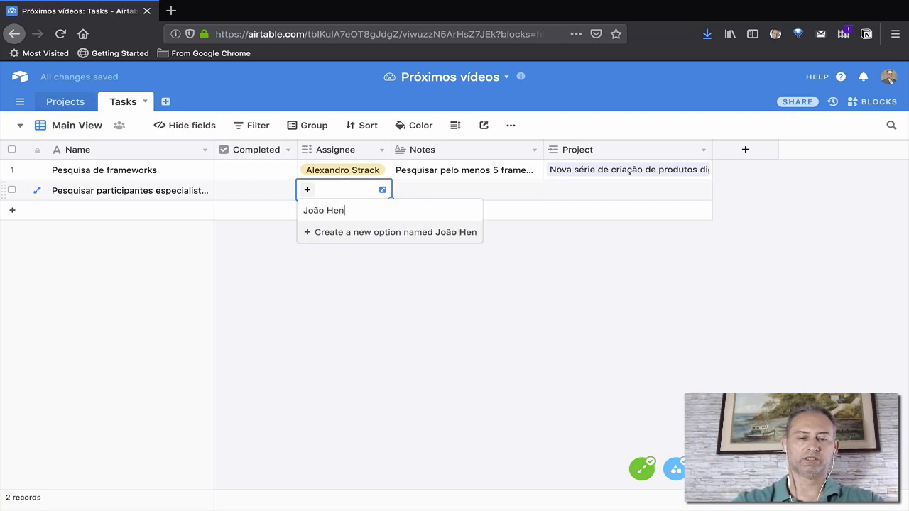
{"action": "key", "text": "Return"}
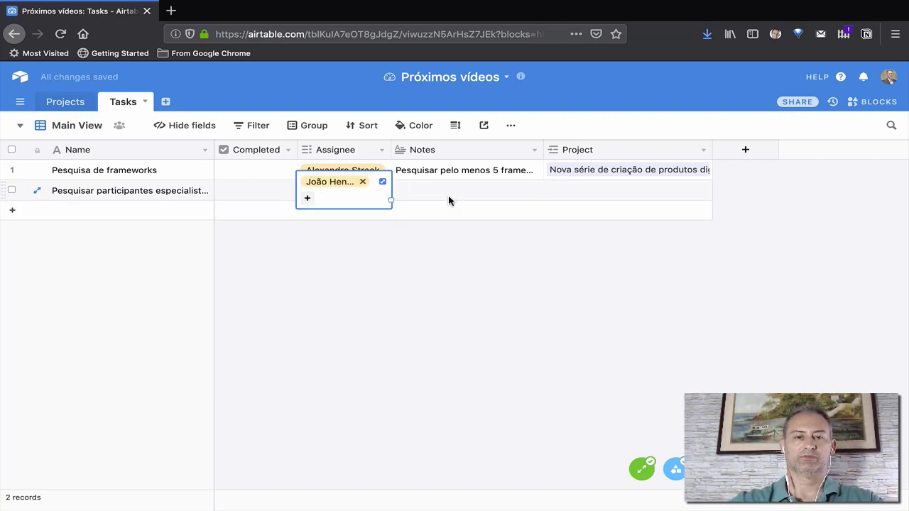
{"action": "left_click", "coordinate": [438, 193]}
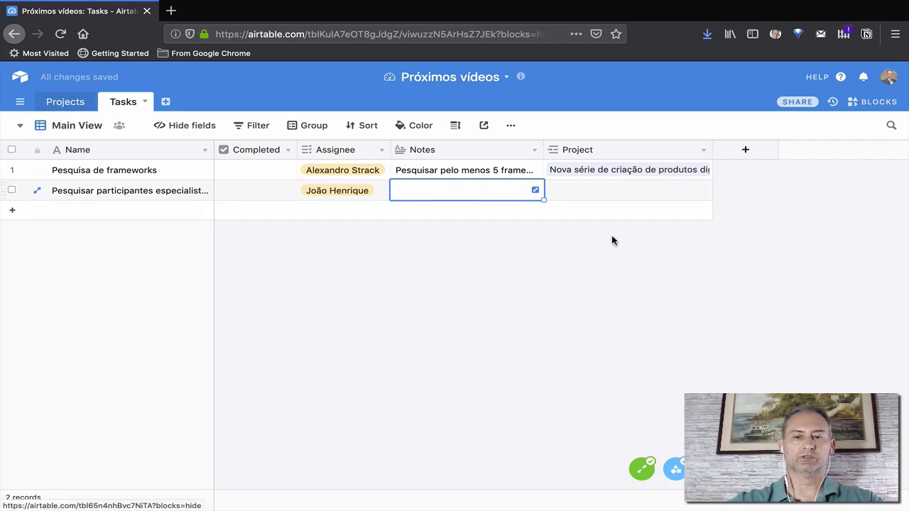
Link the new task to the Iniciar uma série internacional project.
{"action": "left_click", "coordinate": [621, 193]}
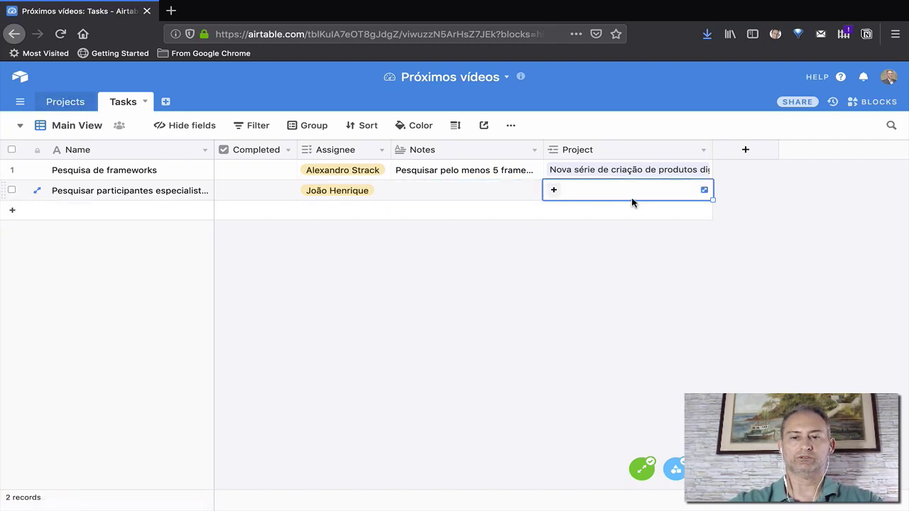
{"action": "left_click", "coordinate": [555, 191]}
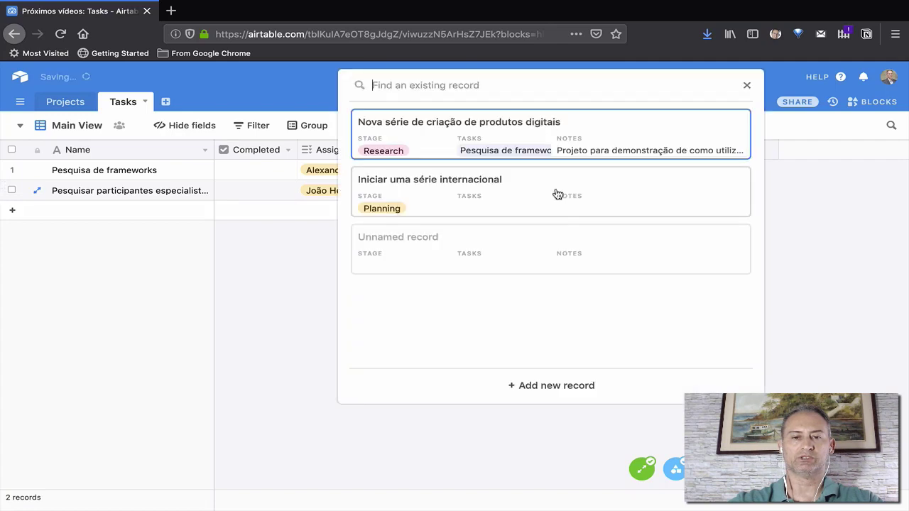
{"action": "left_click", "coordinate": [549, 198]}
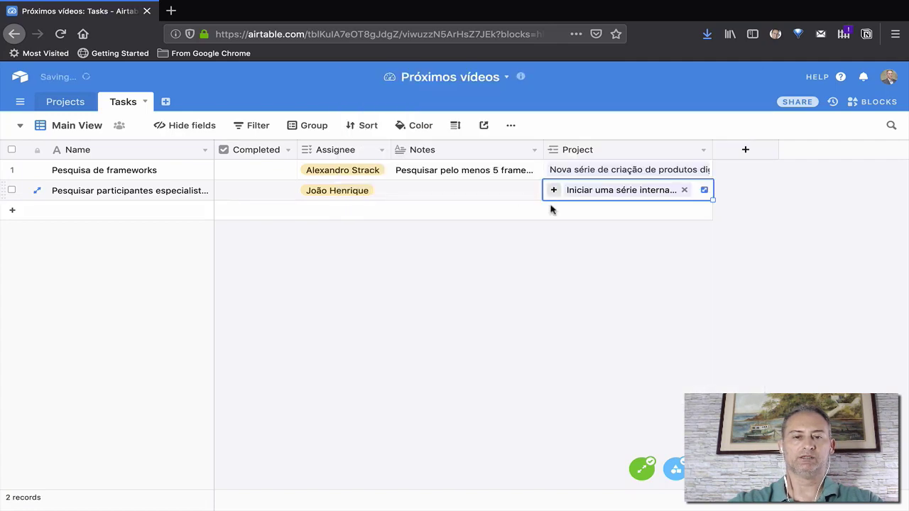
{"action": "left_click", "coordinate": [572, 324]}
{"action": "left_click", "coordinate": [65, 103]}
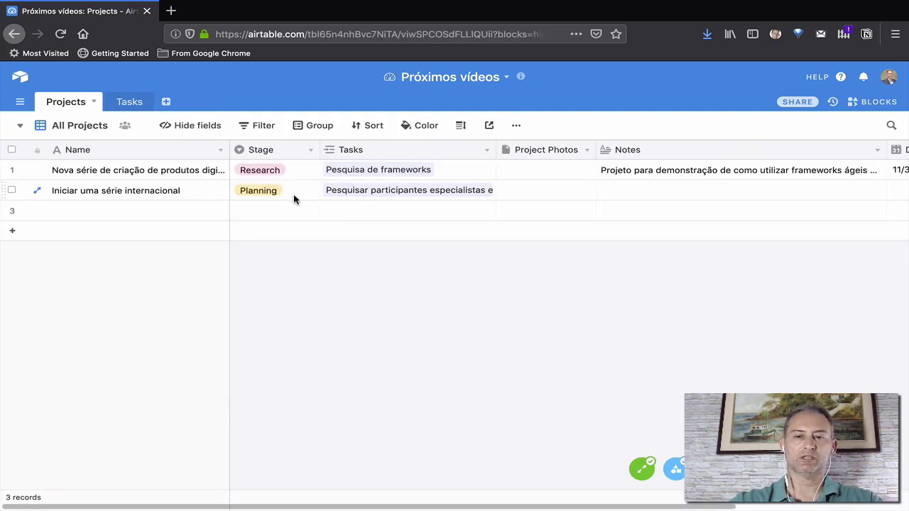
{"action": "scroll", "coordinate": [294, 198], "scroll_direction": "right", "scroll_amount": 5}
{"action": "scroll", "coordinate": [294, 197], "scroll_direction": "left", "scroll_amount": 5}
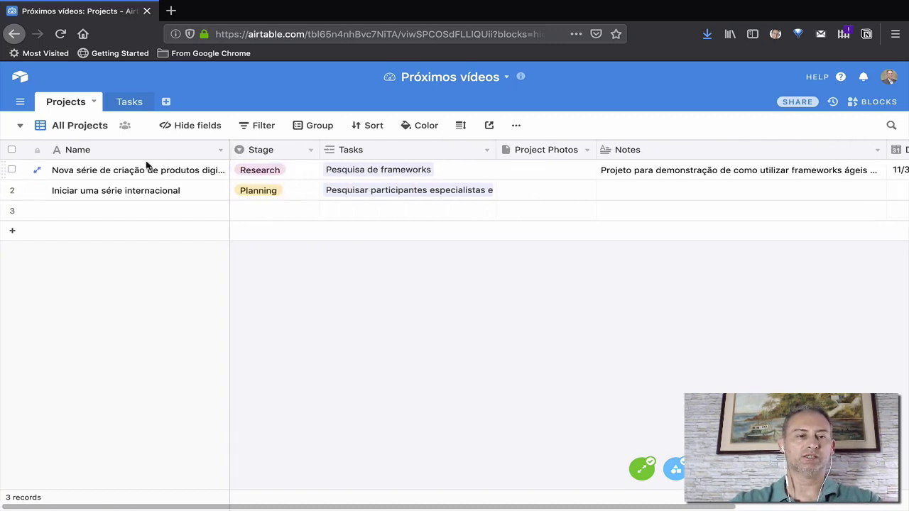
Glance at the Planning Phase view, return to All Projects, and start a new Kanban view.
{"action": "left_click", "coordinate": [22, 126]}
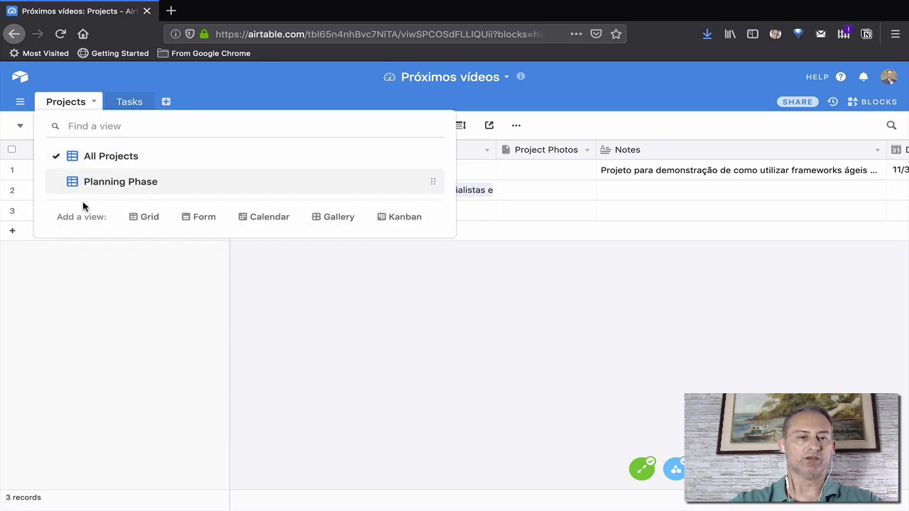
{"action": "left_click", "coordinate": [169, 185]}
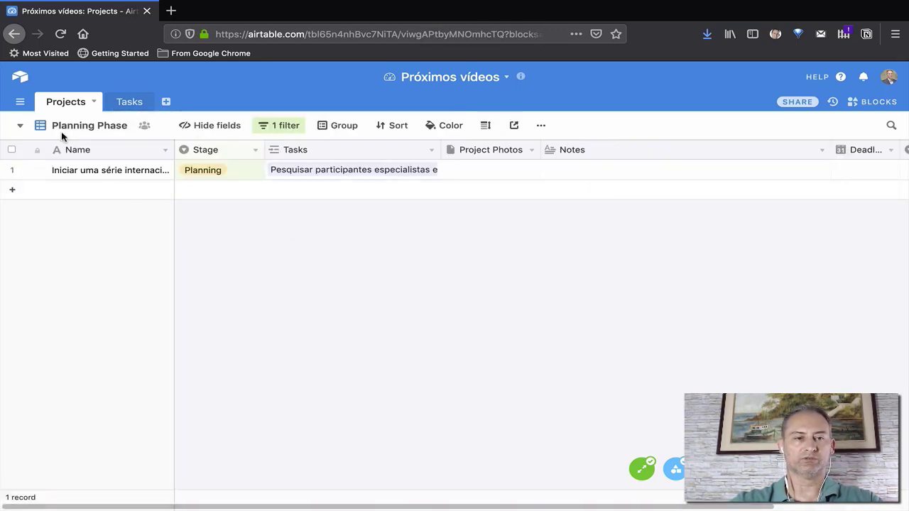
{"action": "left_click", "coordinate": [21, 126]}
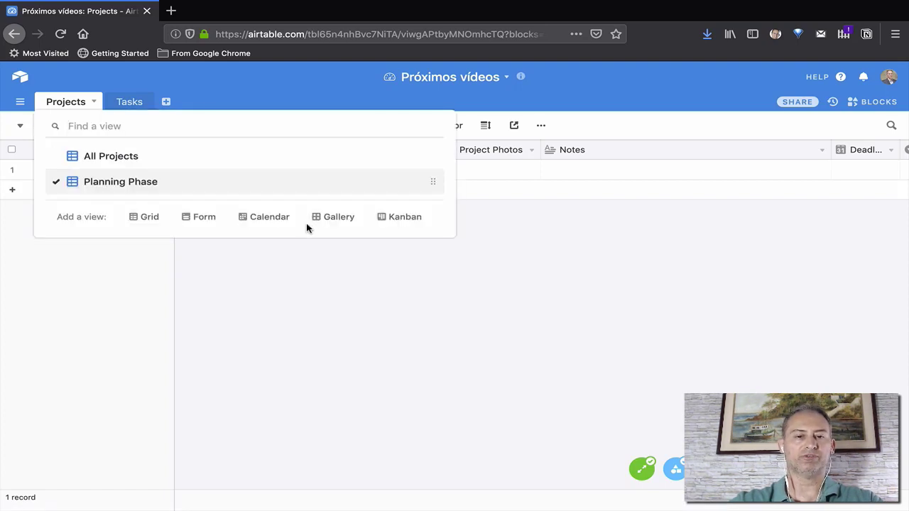
{"action": "left_click", "coordinate": [142, 157]}
{"action": "left_click", "coordinate": [18, 128]}
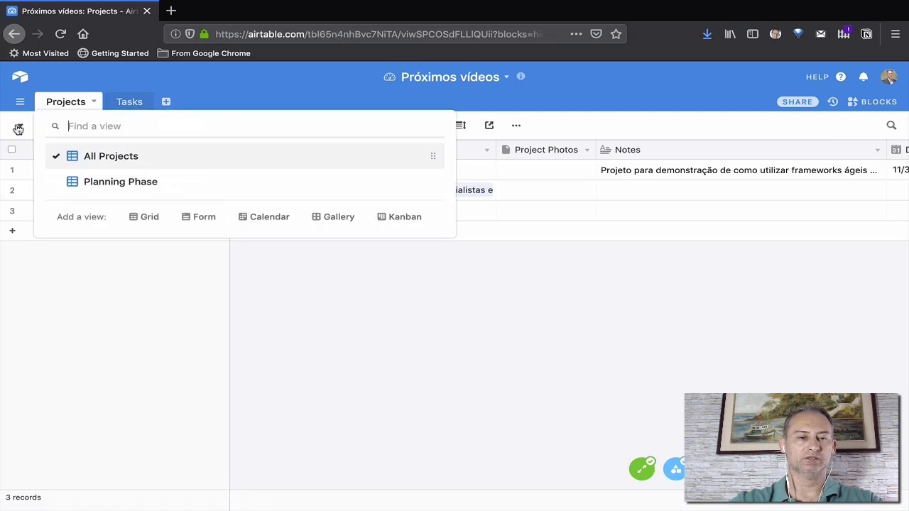
{"action": "left_click", "coordinate": [399, 217]}
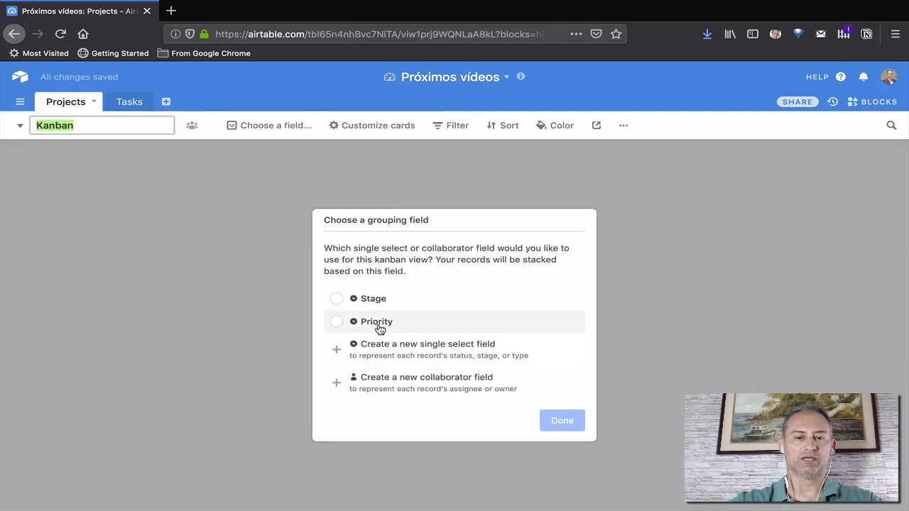
Stack the Kanban cards by Priority, then switch back to the All Projects view.
{"action": "left_click", "coordinate": [390, 326]}
{"action": "left_click", "coordinate": [563, 422]}
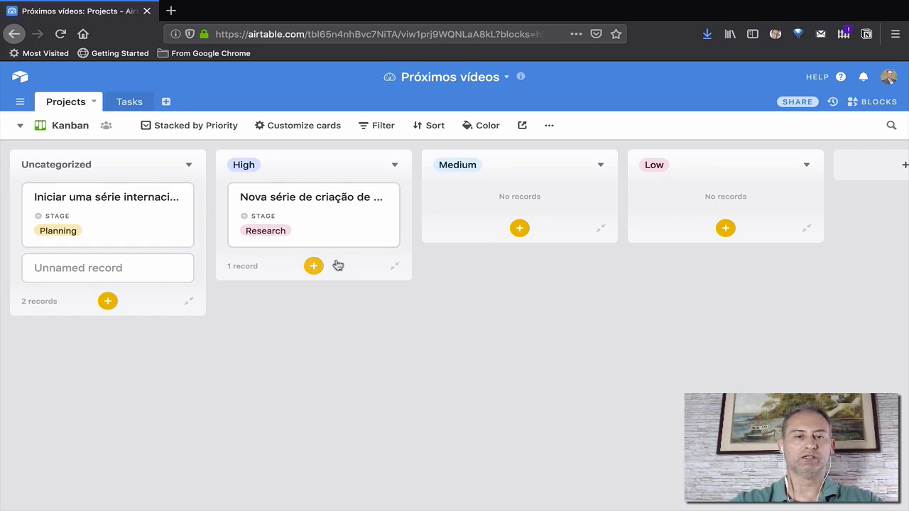
{"action": "left_click", "coordinate": [20, 130]}
{"action": "left_click", "coordinate": [89, 157]}
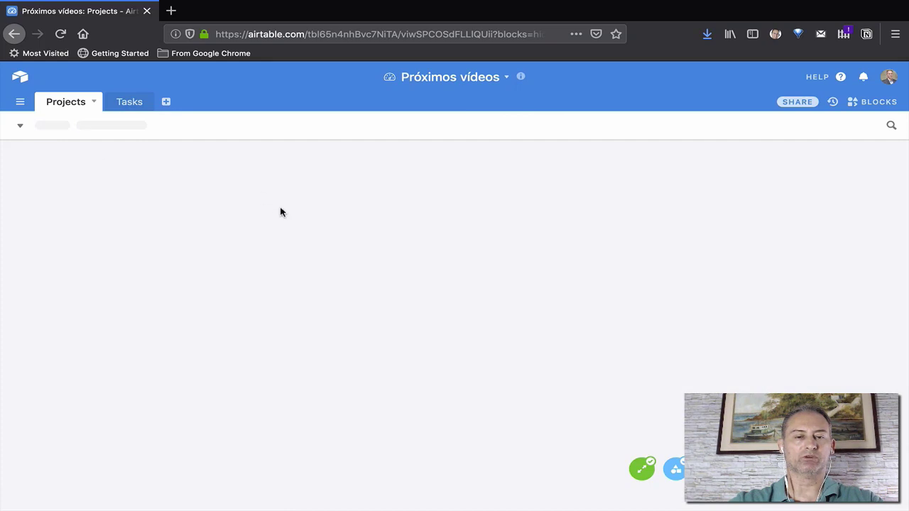
Visit the Tasks table, then return to the Bases home page.
{"action": "left_click", "coordinate": [134, 107]}
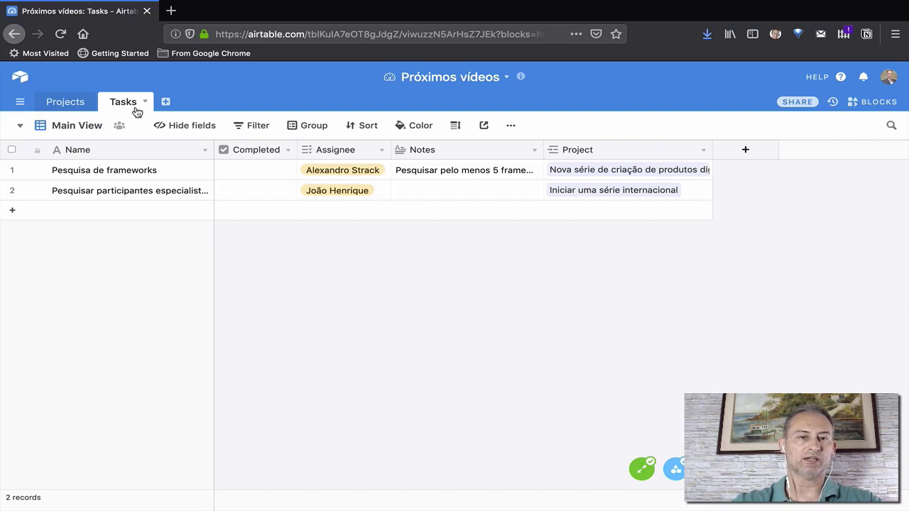
{"action": "left_click", "coordinate": [21, 84]}
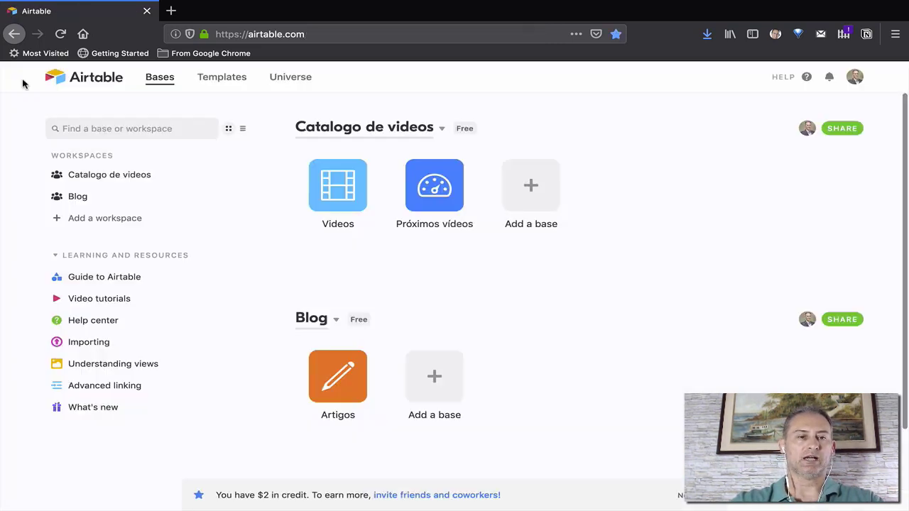
Scroll down the Bases page and go to the Airtable Universe gallery.
{"action": "scroll", "coordinate": [263, 247], "scroll_direction": "down", "scroll_amount": 2}
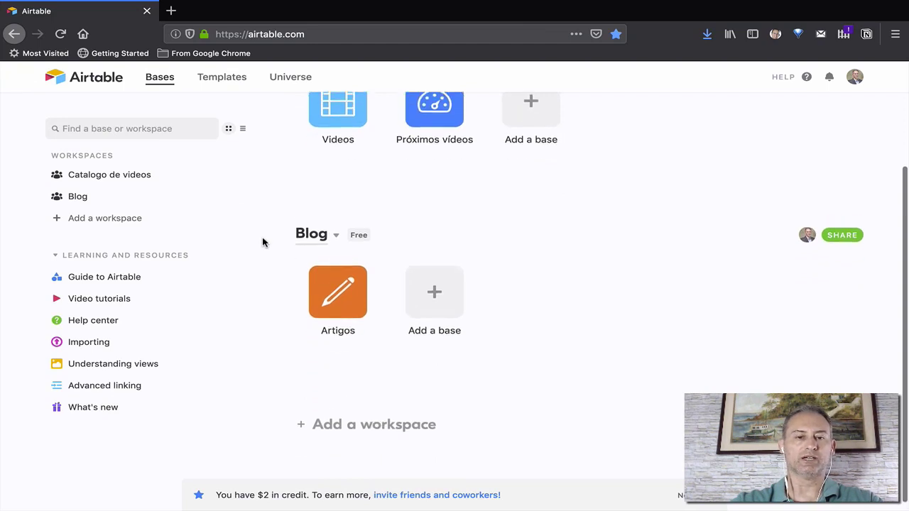
{"action": "left_click", "coordinate": [288, 81]}
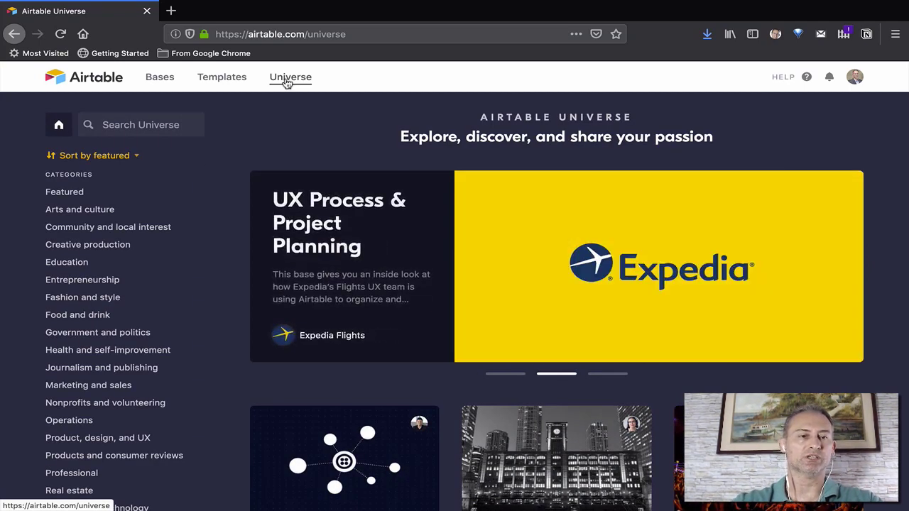
Search Universe for 'crm', browse the 14 results, and open the CRM Replacement base.
{"action": "left_click", "coordinate": [140, 125]}
{"action": "type", "text": "crm"}
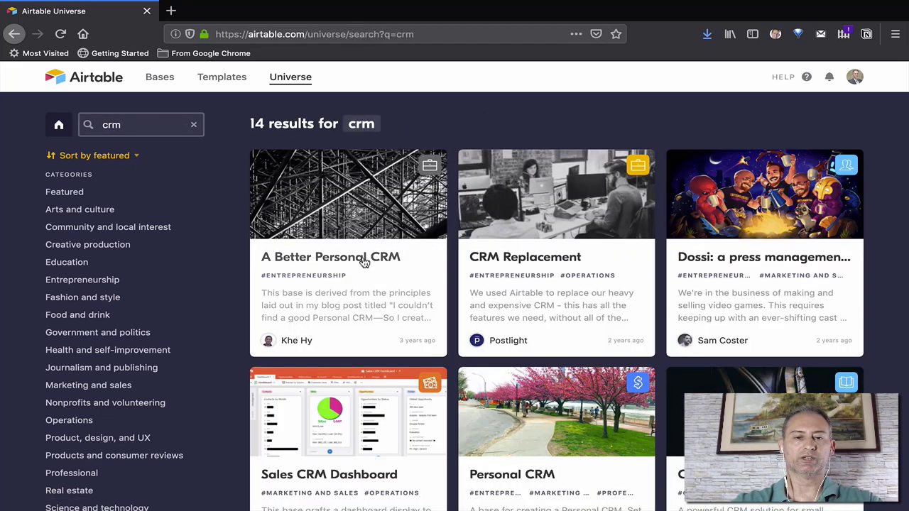
{"action": "scroll", "coordinate": [358, 259], "scroll_direction": "down", "scroll_amount": 2}
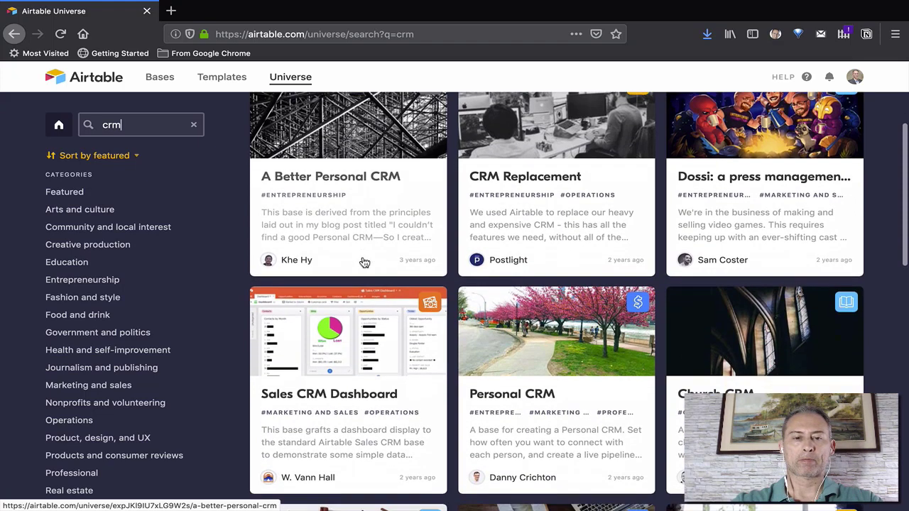
{"action": "scroll", "coordinate": [363, 262], "scroll_direction": "up", "scroll_amount": 2}
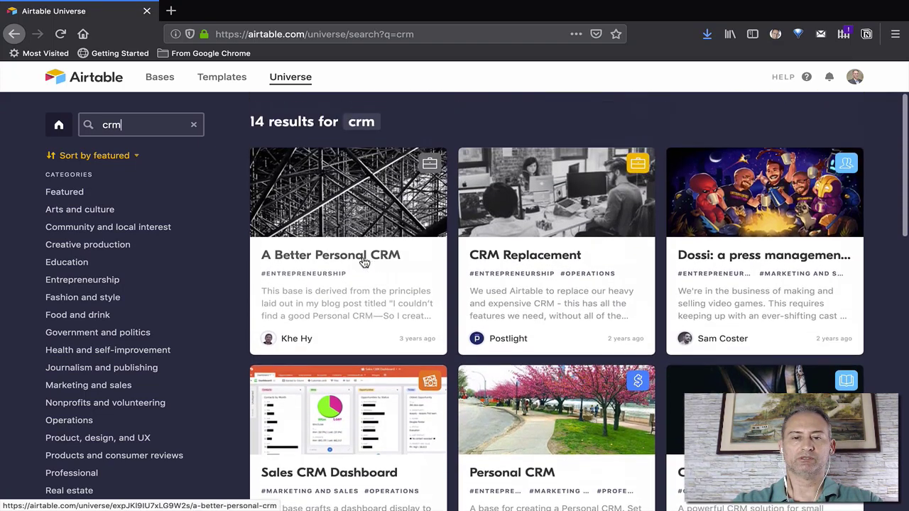
{"action": "scroll", "coordinate": [363, 262], "scroll_direction": "down", "scroll_amount": 10}
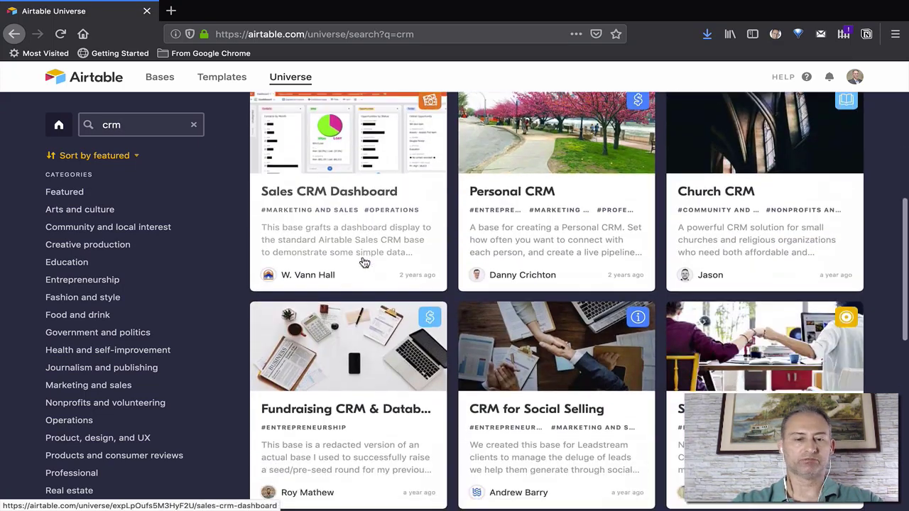
{"action": "scroll", "coordinate": [363, 262], "scroll_direction": "down", "scroll_amount": 6}
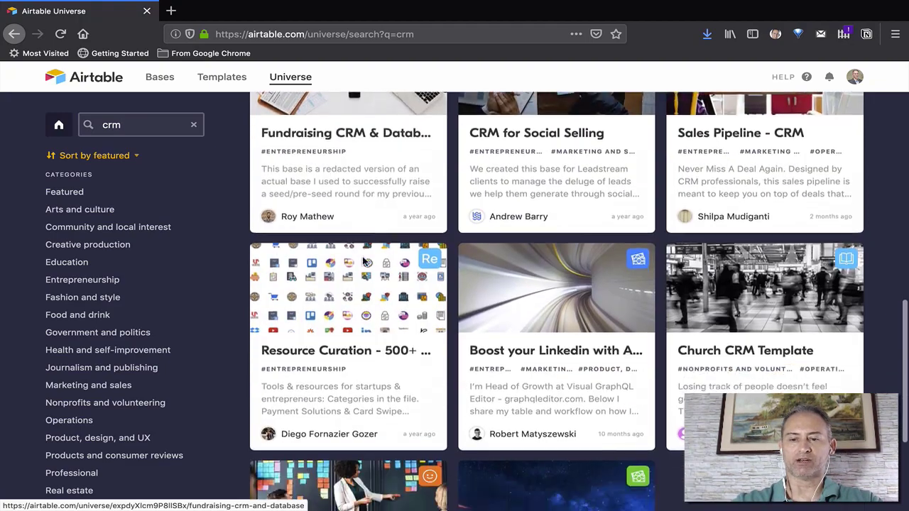
{"action": "scroll", "coordinate": [364, 262], "scroll_direction": "up", "scroll_amount": 16}
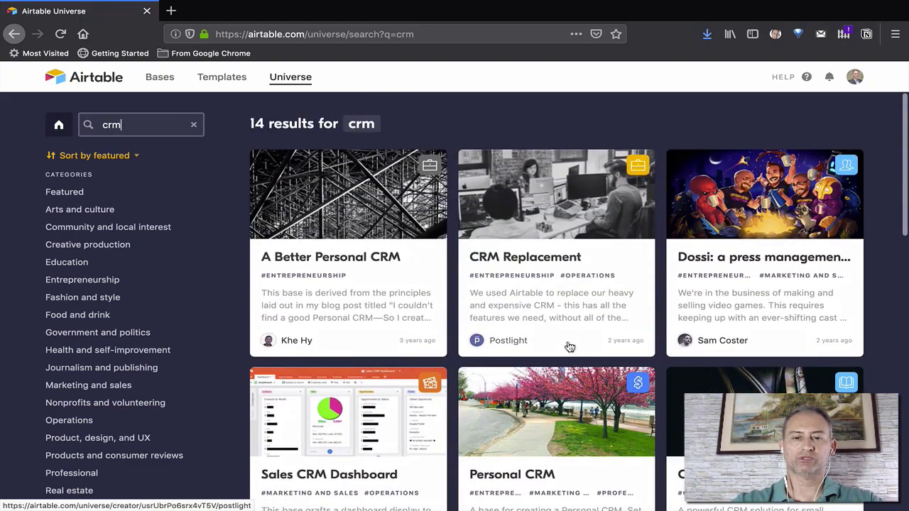
{"action": "left_click", "coordinate": [547, 260]}
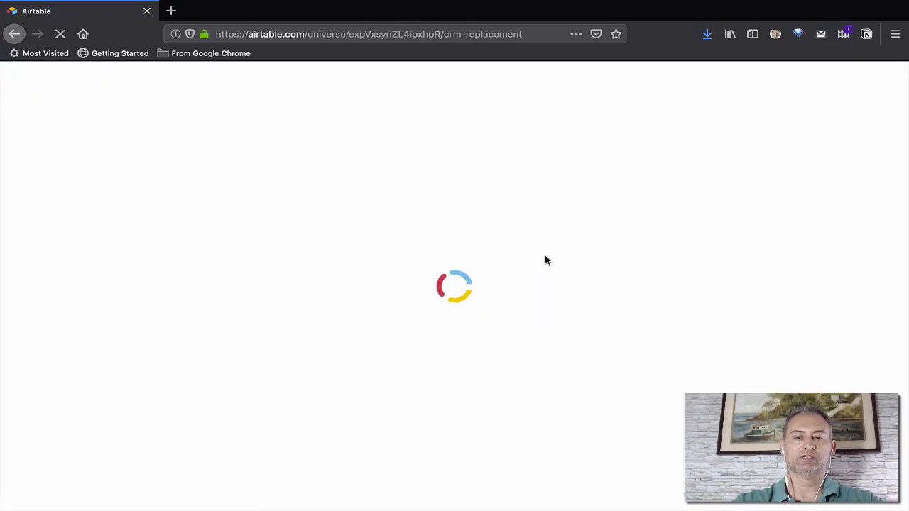
Scroll the CRM Replacement page and open its full base preview.
{"action": "scroll", "coordinate": [497, 389], "scroll_direction": "down", "scroll_amount": 1}
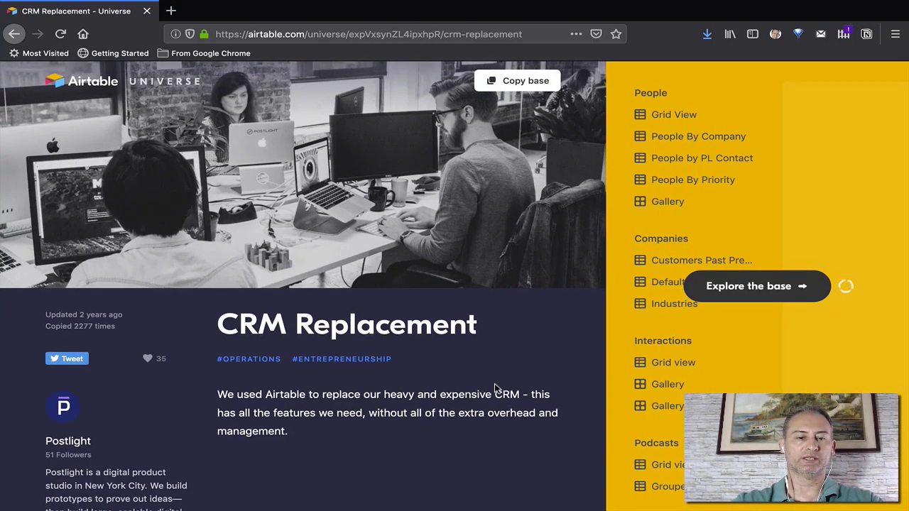
{"action": "scroll", "coordinate": [497, 388], "scroll_direction": "down", "scroll_amount": 1}
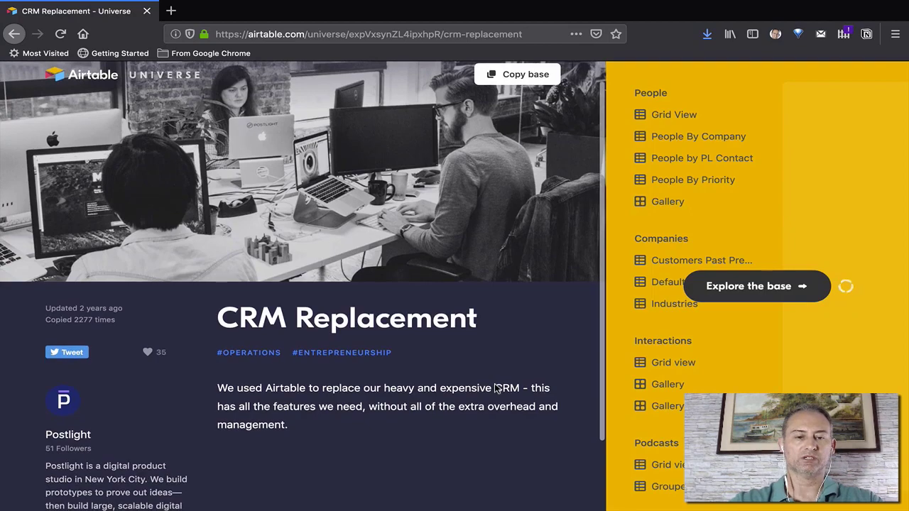
{"action": "scroll", "coordinate": [495, 384], "scroll_direction": "down", "scroll_amount": 2}
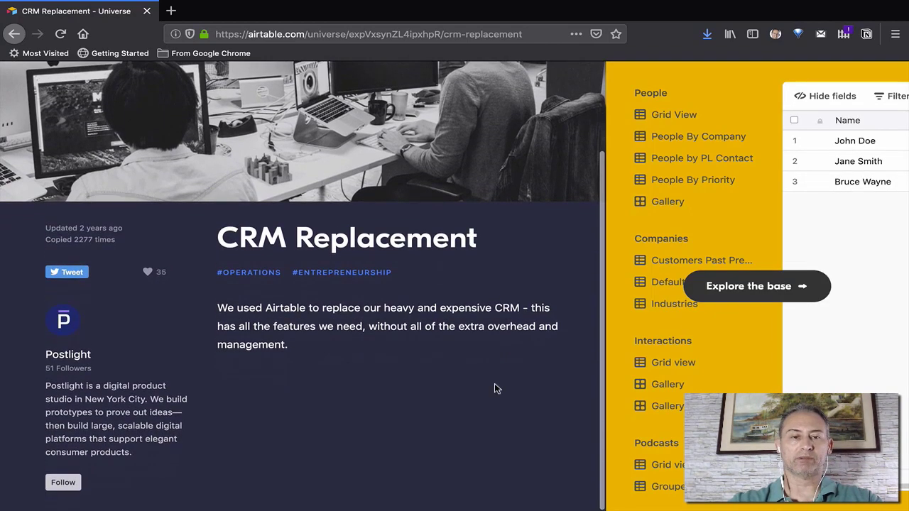
{"action": "scroll", "coordinate": [496, 389], "scroll_direction": "up", "scroll_amount": 3}
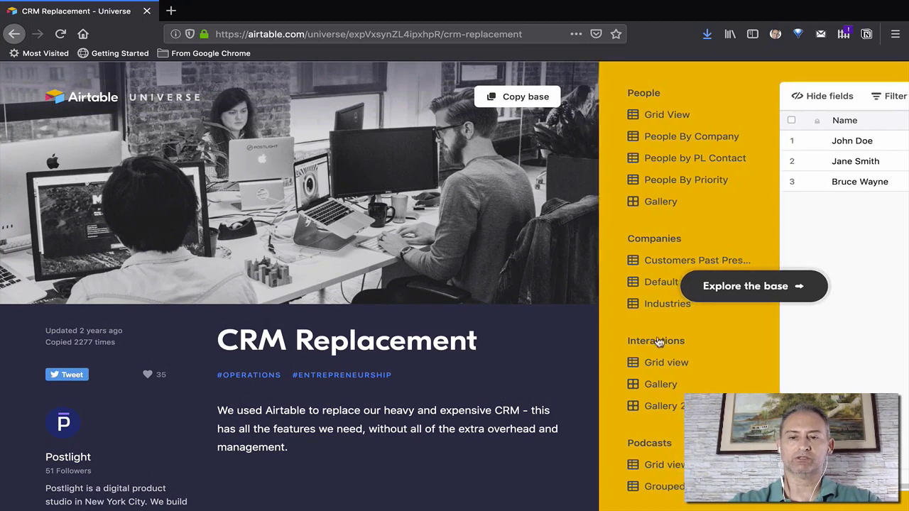
{"action": "left_click", "coordinate": [800, 287]}
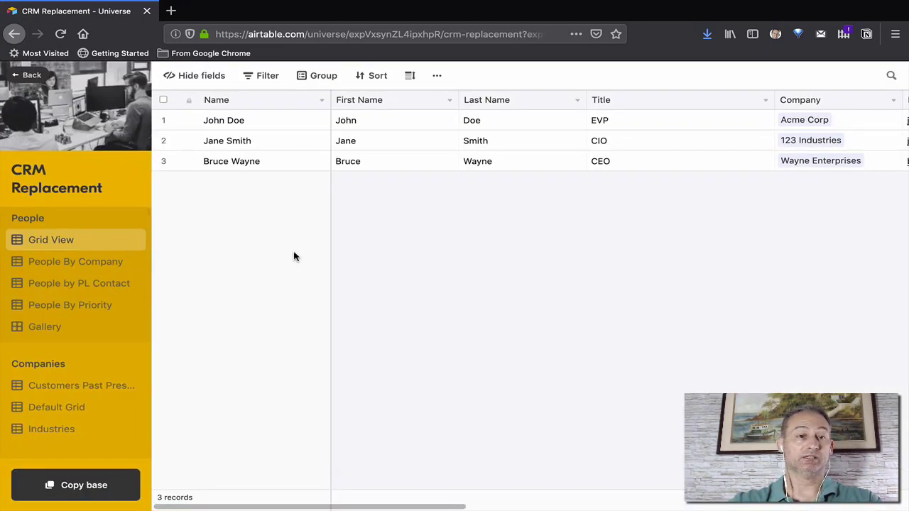
Show the People By Company view and scroll through the tables and views list.
{"action": "left_click", "coordinate": [85, 263]}
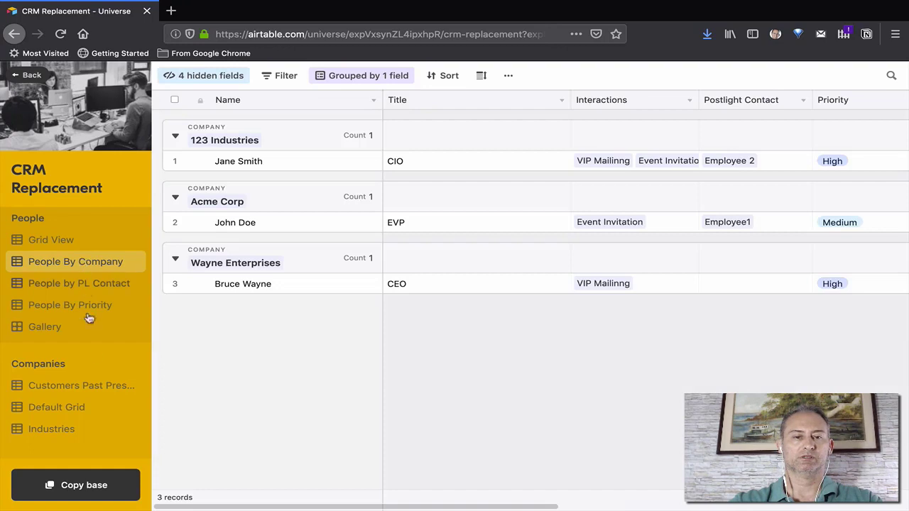
{"action": "scroll", "coordinate": [95, 367], "scroll_direction": "down", "scroll_amount": 3}
{"action": "scroll", "coordinate": [85, 362], "scroll_direction": "down", "scroll_amount": 1}
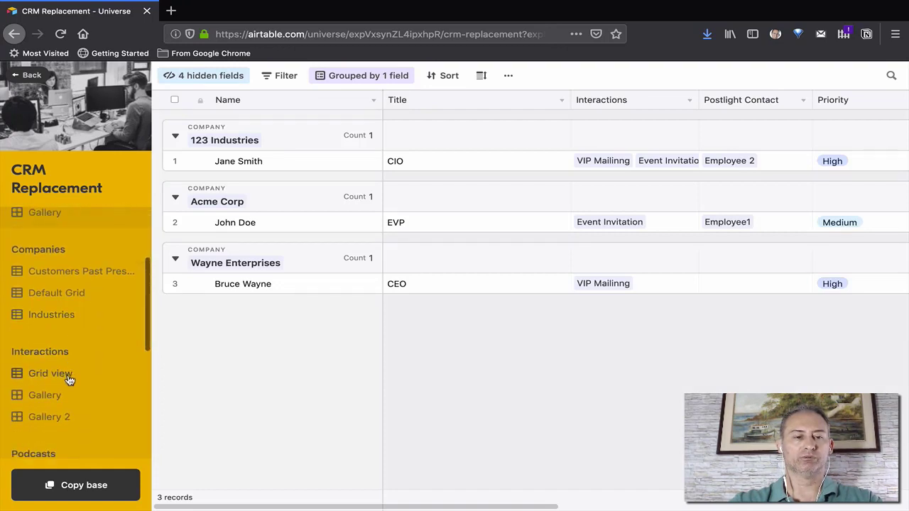
{"action": "scroll", "coordinate": [73, 410], "scroll_direction": "down", "scroll_amount": 2}
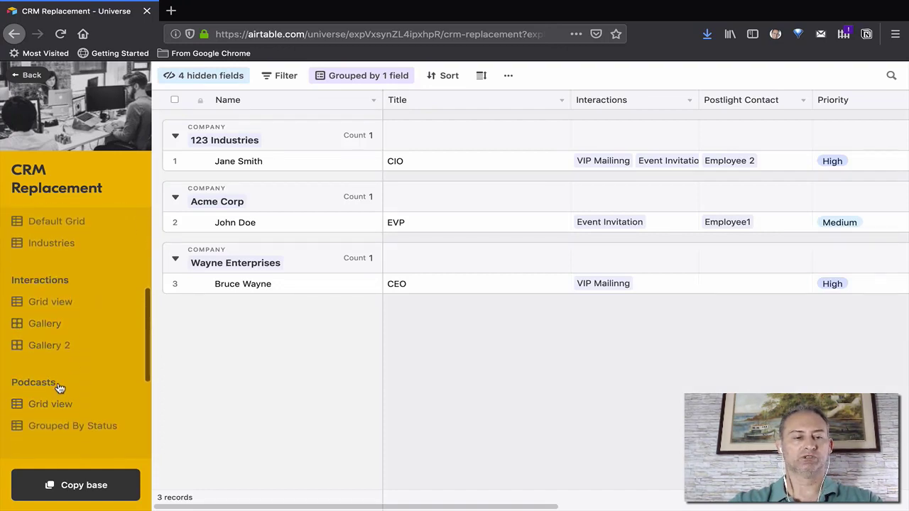
{"action": "scroll", "coordinate": [81, 420], "scroll_direction": "down", "scroll_amount": 3}
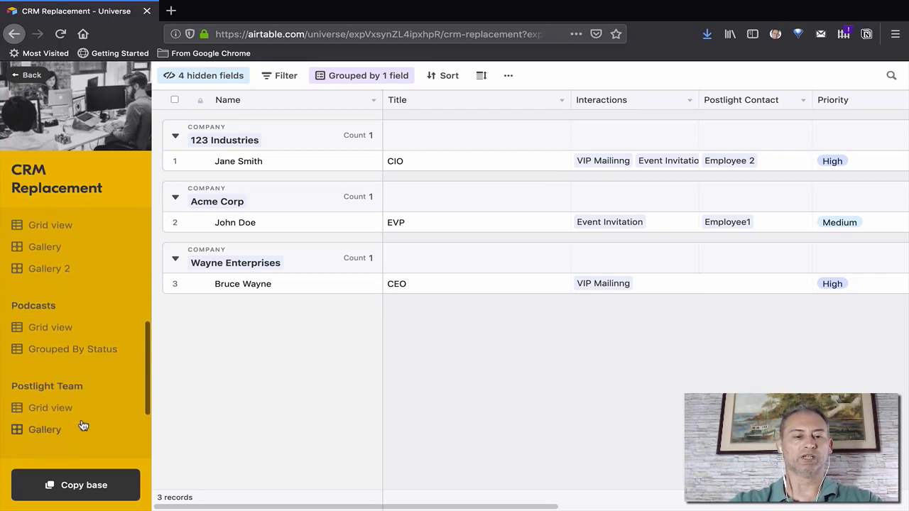
{"action": "scroll", "coordinate": [83, 425], "scroll_direction": "down", "scroll_amount": 2}
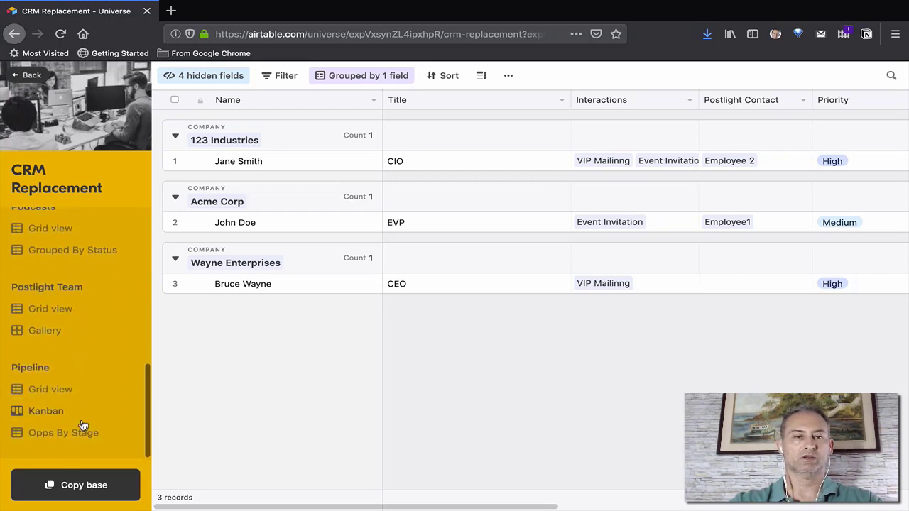
{"action": "scroll", "coordinate": [82, 425], "scroll_direction": "up", "scroll_amount": 10}
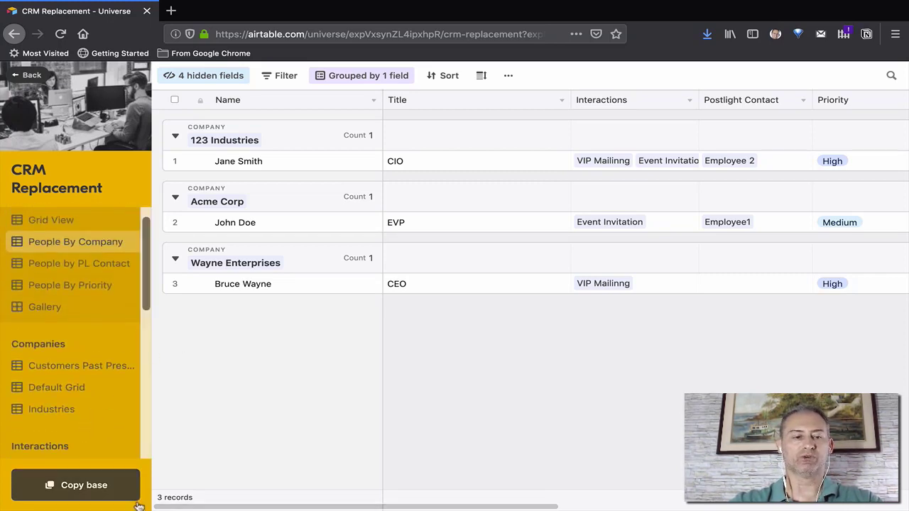
Copy the CRM base into the Blog workspace as Postlight CRM Template.
{"action": "left_click", "coordinate": [112, 496]}
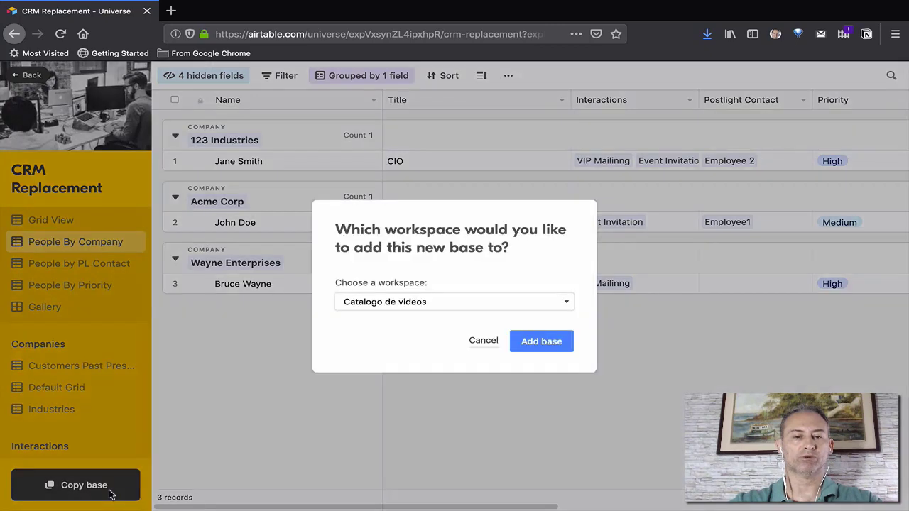
{"action": "left_click", "coordinate": [566, 302]}
{"action": "left_click", "coordinate": [533, 311]}
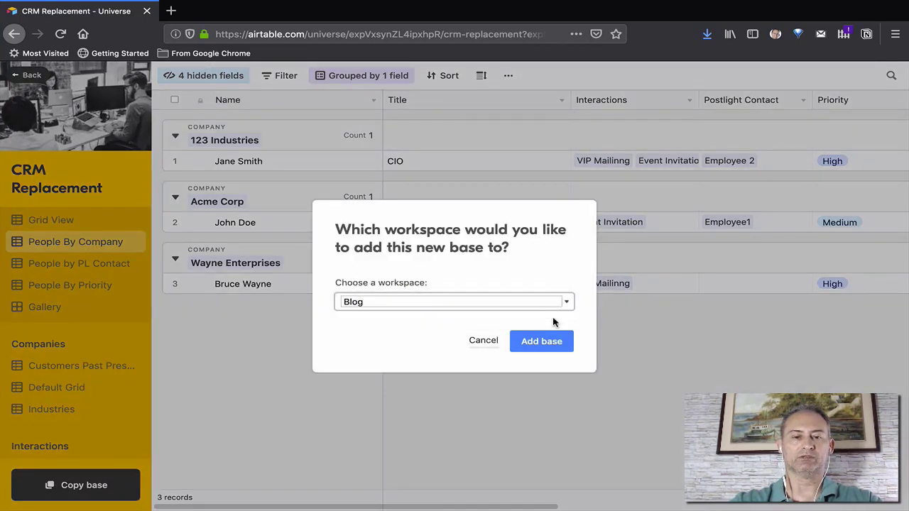
{"action": "left_click", "coordinate": [551, 342]}
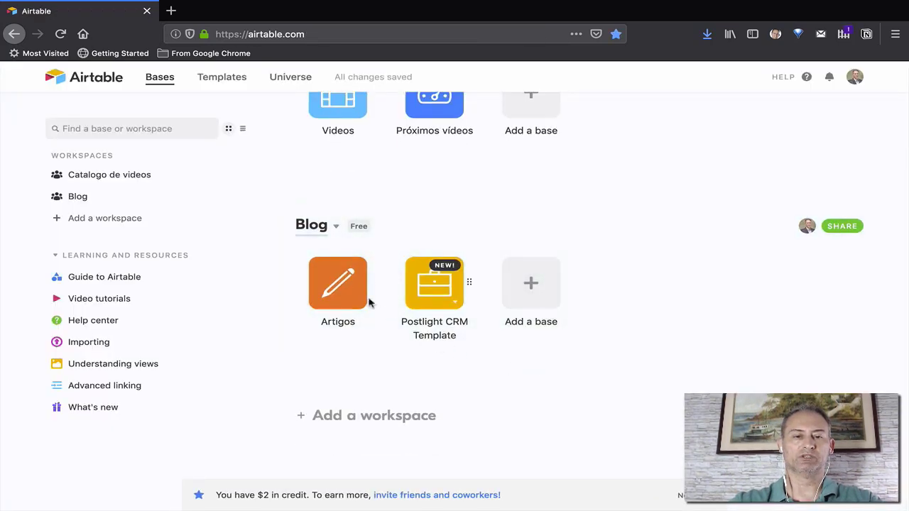
Rename Postlight CRM Template to 'Controle de clientes e prospects' and open the base.
{"action": "left_click", "coordinate": [457, 306]}
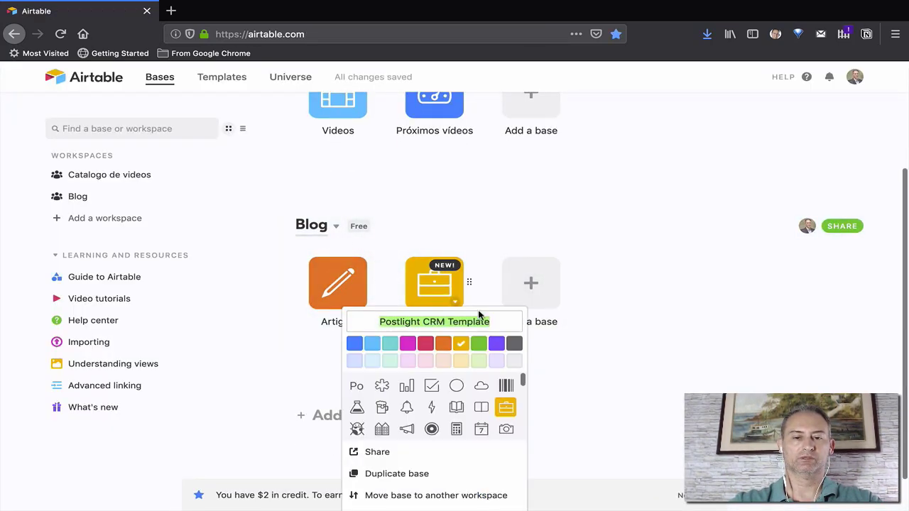
{"action": "scroll", "coordinate": [428, 473], "scroll_direction": "down", "scroll_amount": 1}
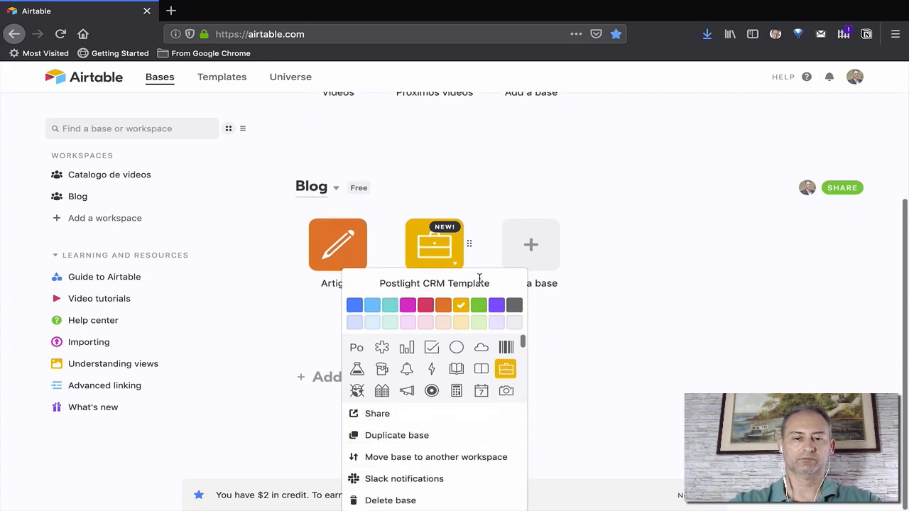
{"action": "left_click", "coordinate": [479, 278]}
{"action": "type", "text": "Controle"}
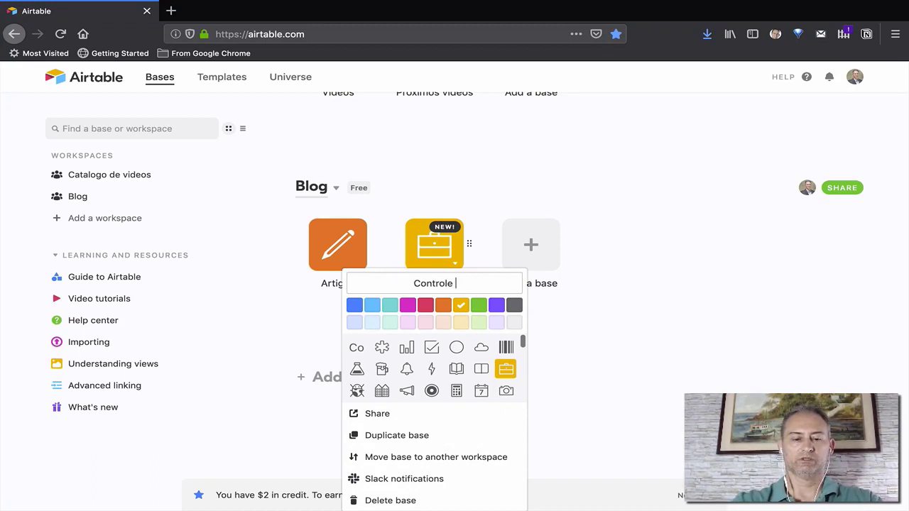
{"action": "type", "text": " de client"}
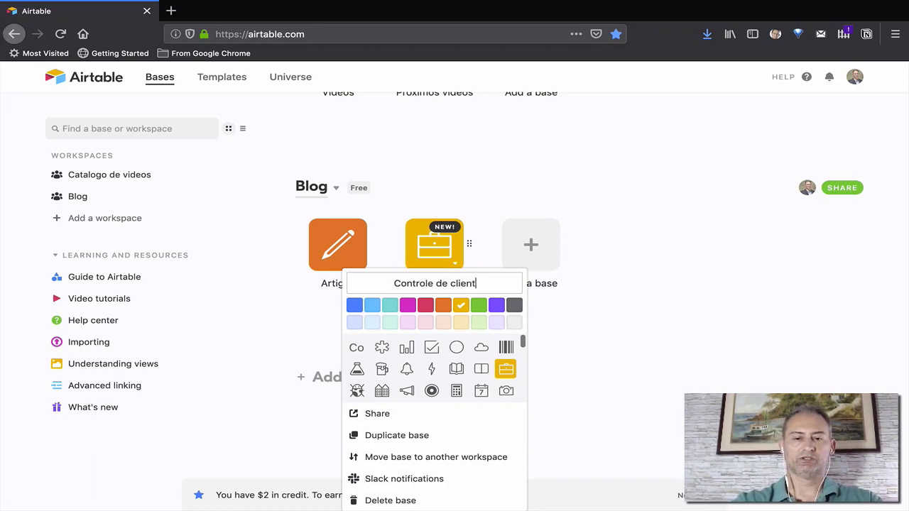
{"action": "type", "text": "es e prosp"}
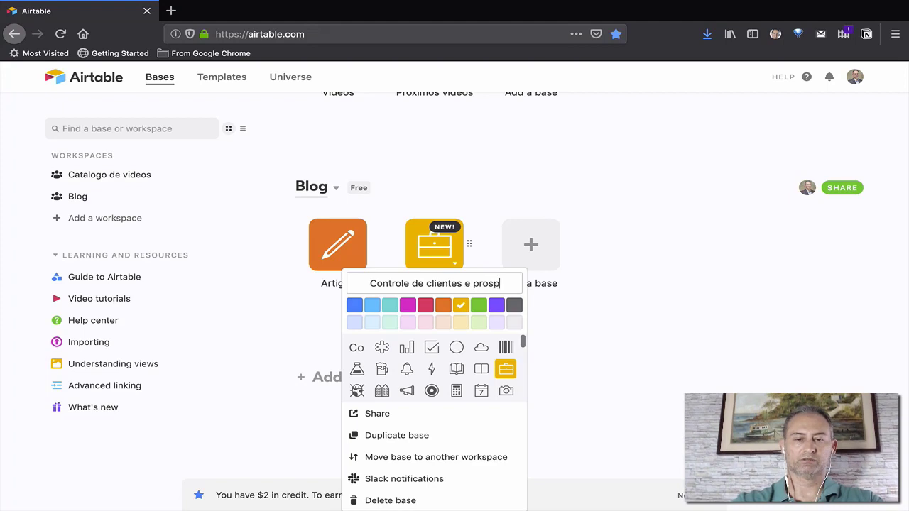
{"action": "type", "text": "ects"}
{"action": "key", "text": "Return"}
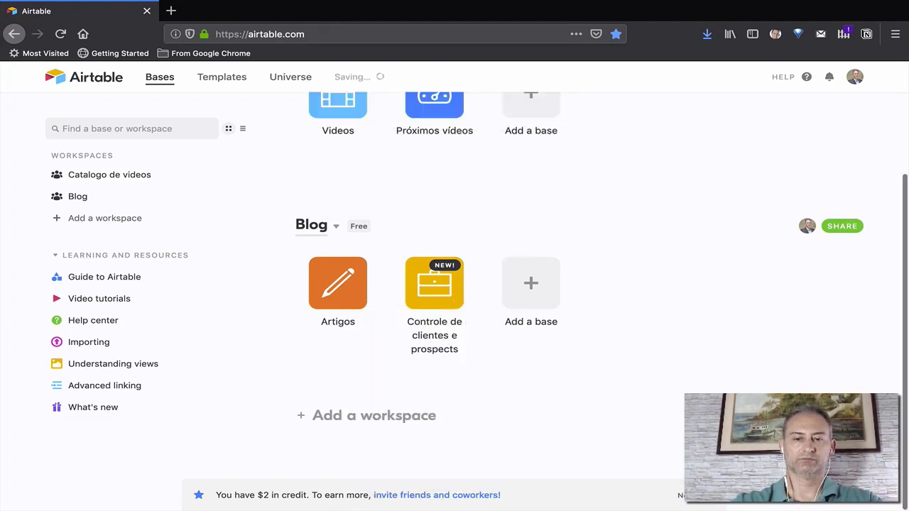
{"action": "left_click", "coordinate": [436, 287]}
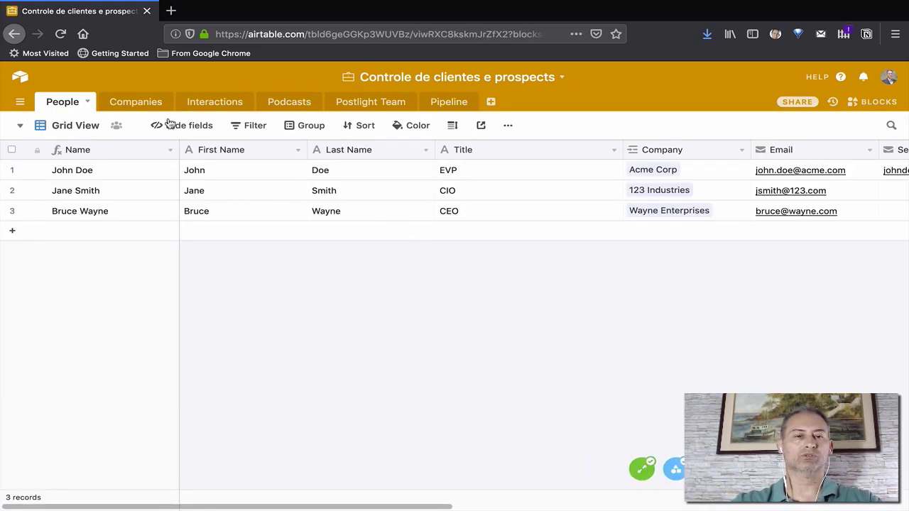
Peek at the Companies table, then check the People table's views, keeping Grid View.
{"action": "left_click", "coordinate": [142, 102]}
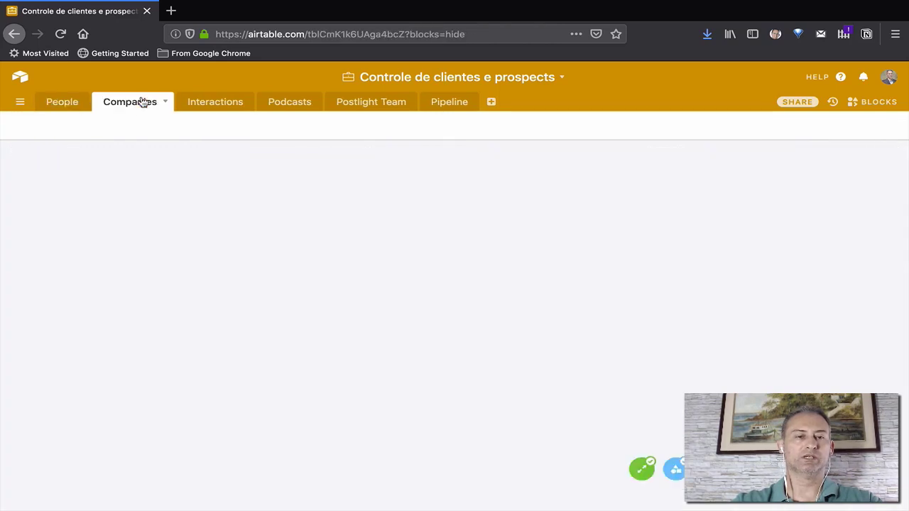
{"action": "left_click", "coordinate": [64, 106]}
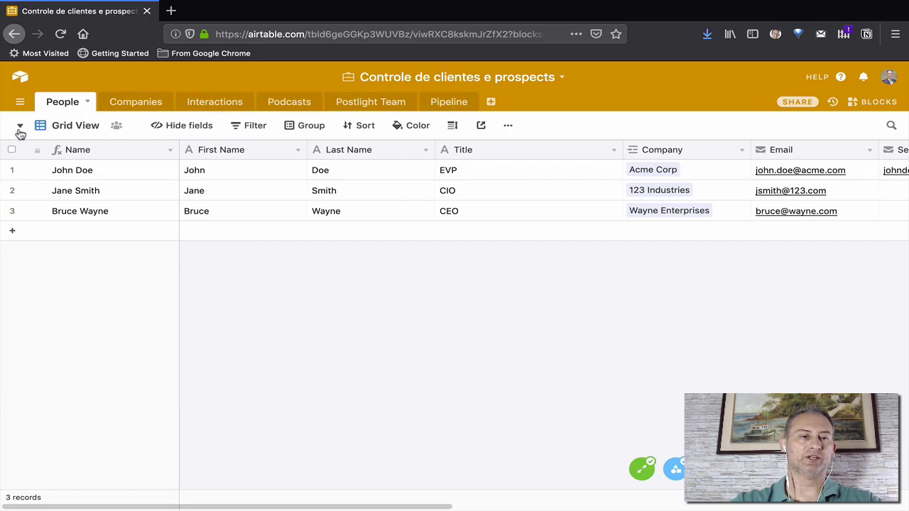
{"action": "left_click", "coordinate": [20, 128]}
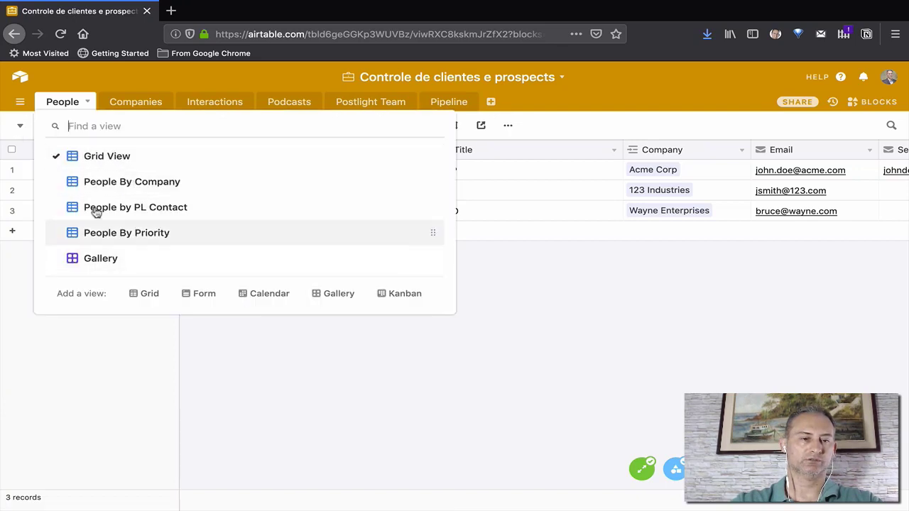
{"action": "left_click", "coordinate": [21, 128]}
Check the Companies views, visit Interactions, and bring up the Podcasts table's options.
{"action": "left_click", "coordinate": [149, 102]}
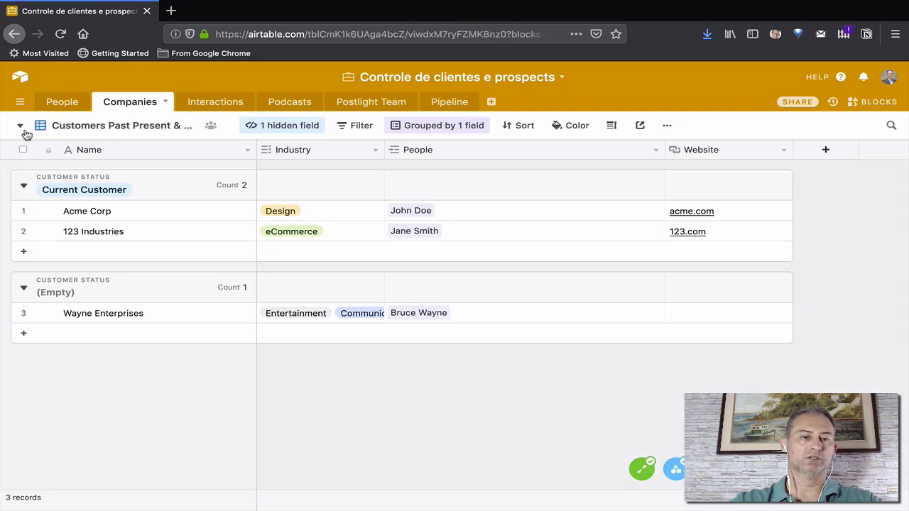
{"action": "left_click", "coordinate": [22, 127]}
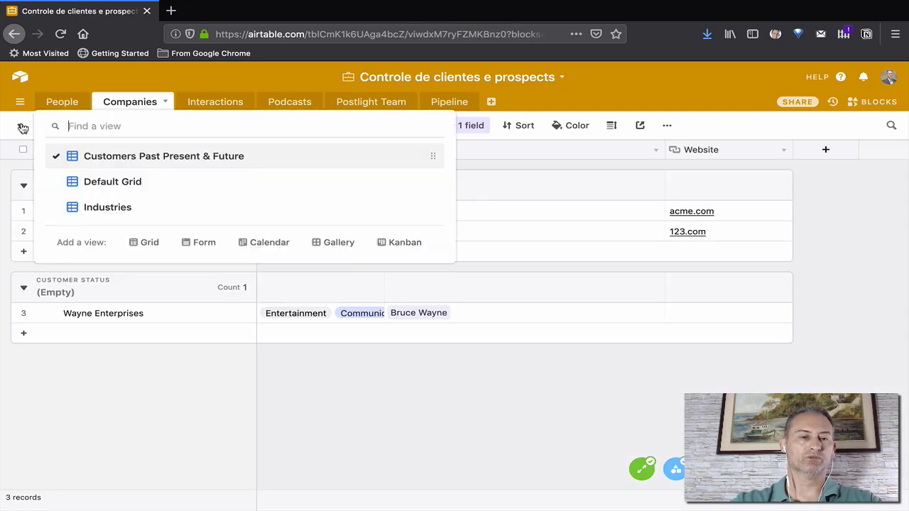
{"action": "left_click", "coordinate": [19, 127]}
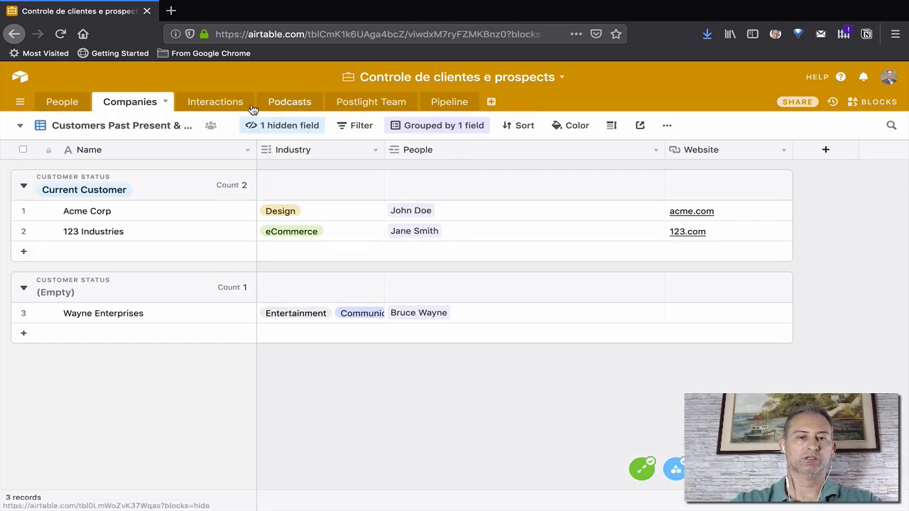
{"action": "left_click", "coordinate": [221, 103]}
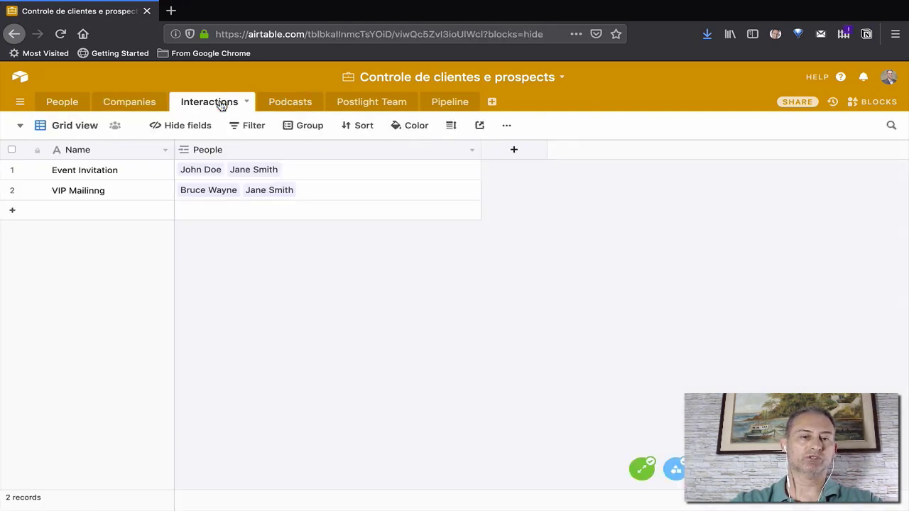
{"action": "left_click", "coordinate": [288, 103]}
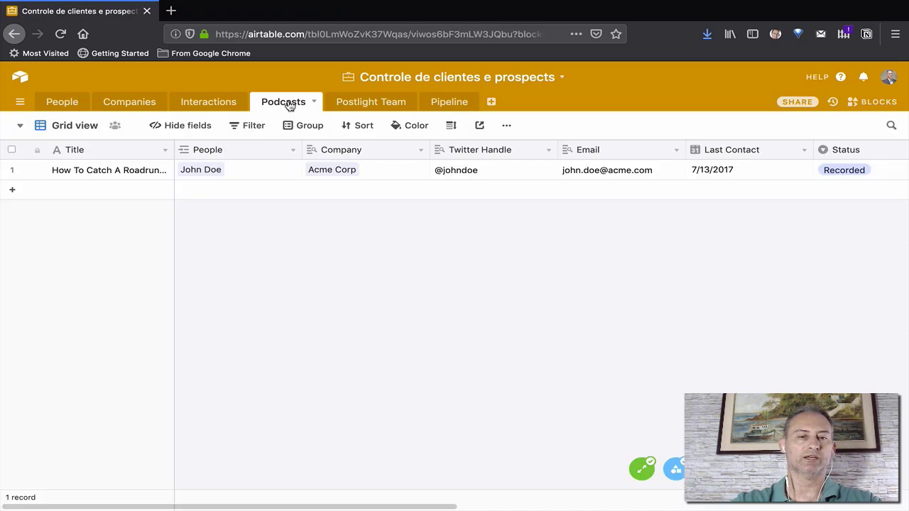
{"action": "left_click", "coordinate": [315, 104]}
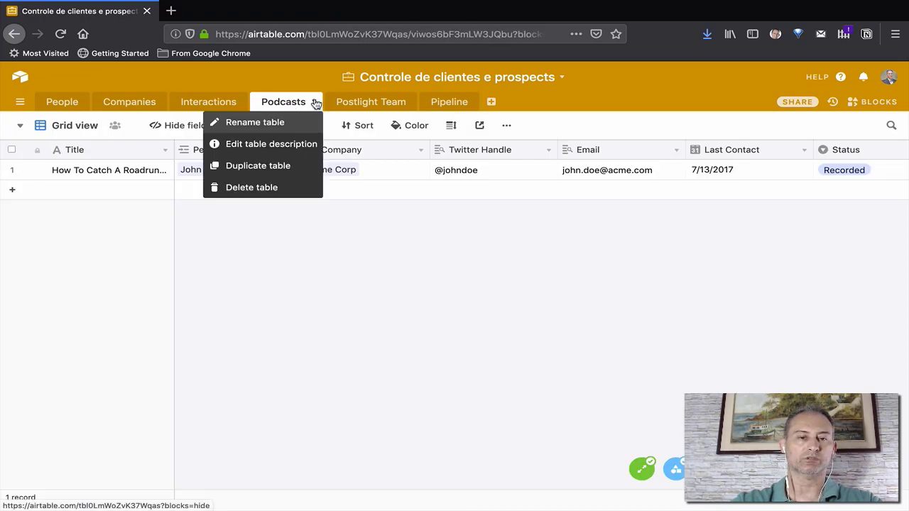
Delete the Podcasts table and return to the Bases home page.
{"action": "left_click", "coordinate": [277, 191]}
{"action": "left_click", "coordinate": [382, 198]}
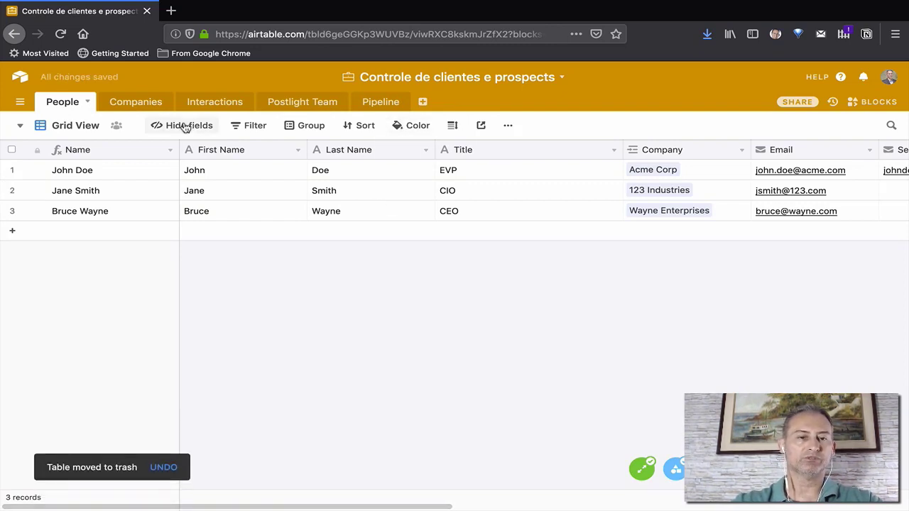
{"action": "left_click", "coordinate": [22, 77]}
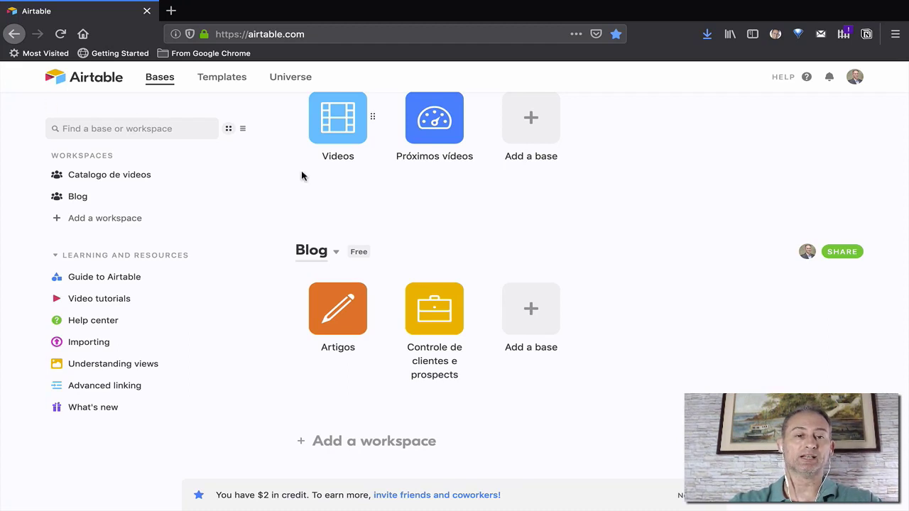
{"action": "scroll", "coordinate": [302, 176], "scroll_direction": "up", "scroll_amount": 1}
{"action": "scroll", "coordinate": [302, 177], "scroll_direction": "up", "scroll_amount": 1}
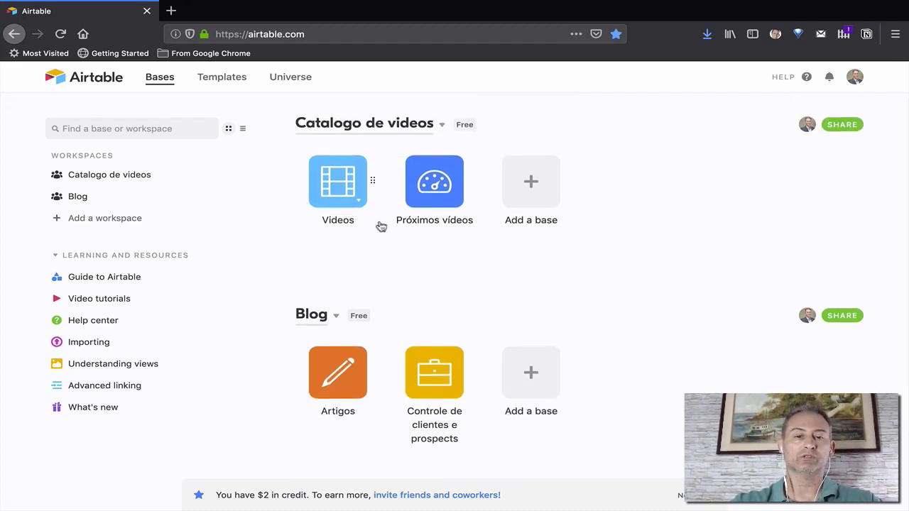
{"action": "scroll", "coordinate": [411, 243], "scroll_direction": "up", "scroll_amount": 1}
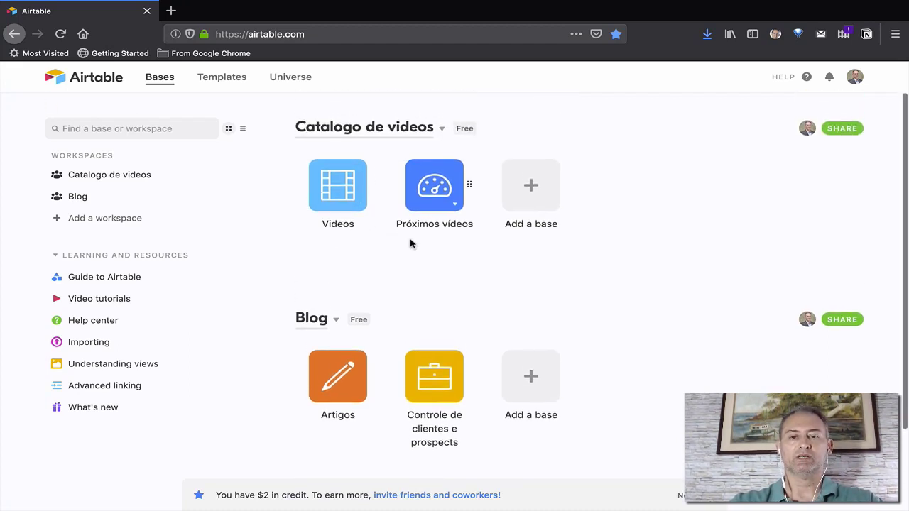